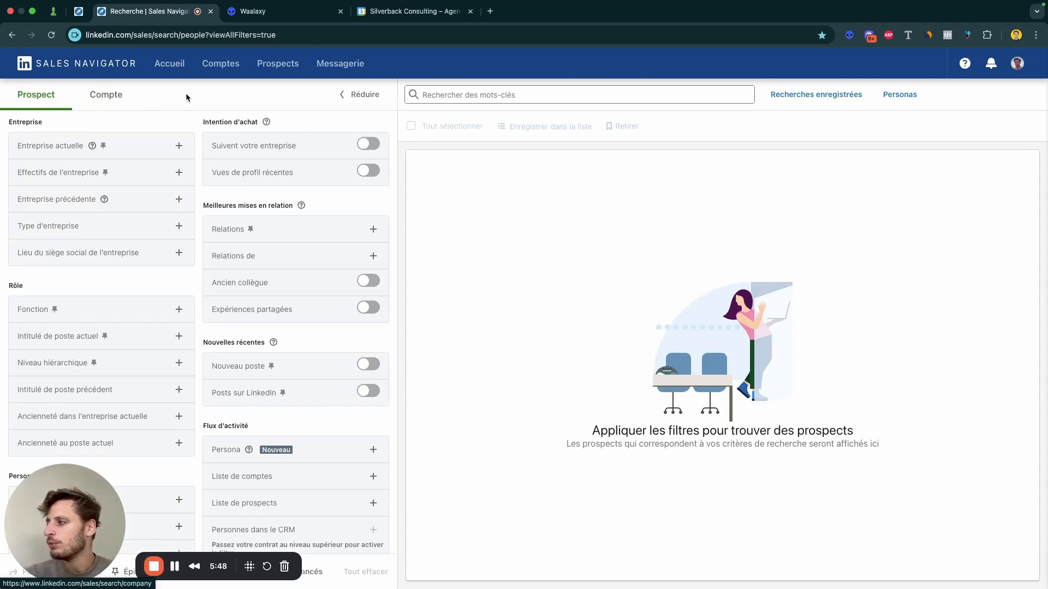
Step: Search prospects with the keyword "paysagiste"
click(443, 95)
text(p)
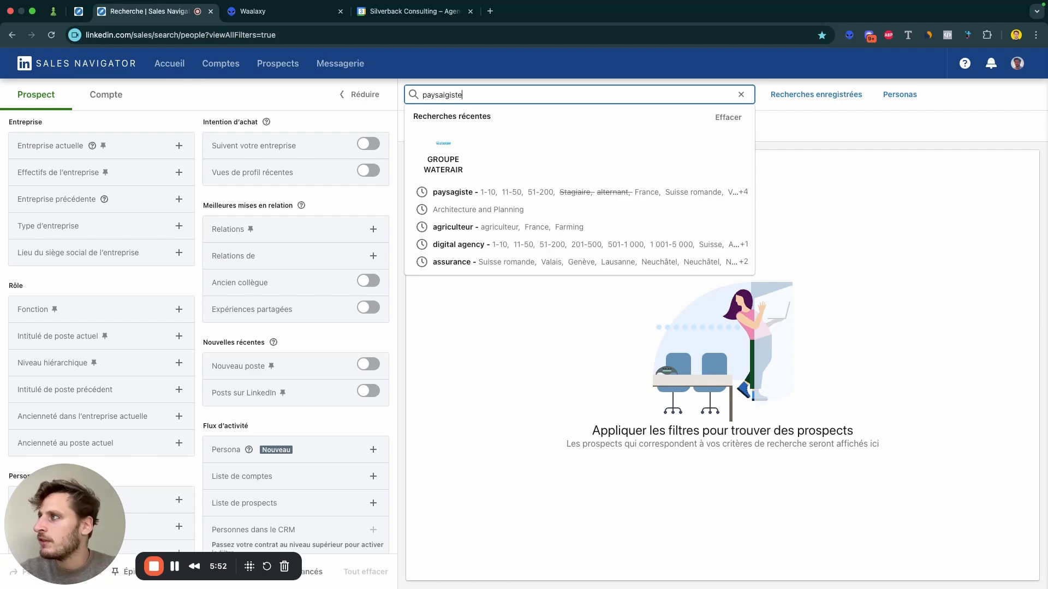
text(aysaigiste)
key(BackSpace)
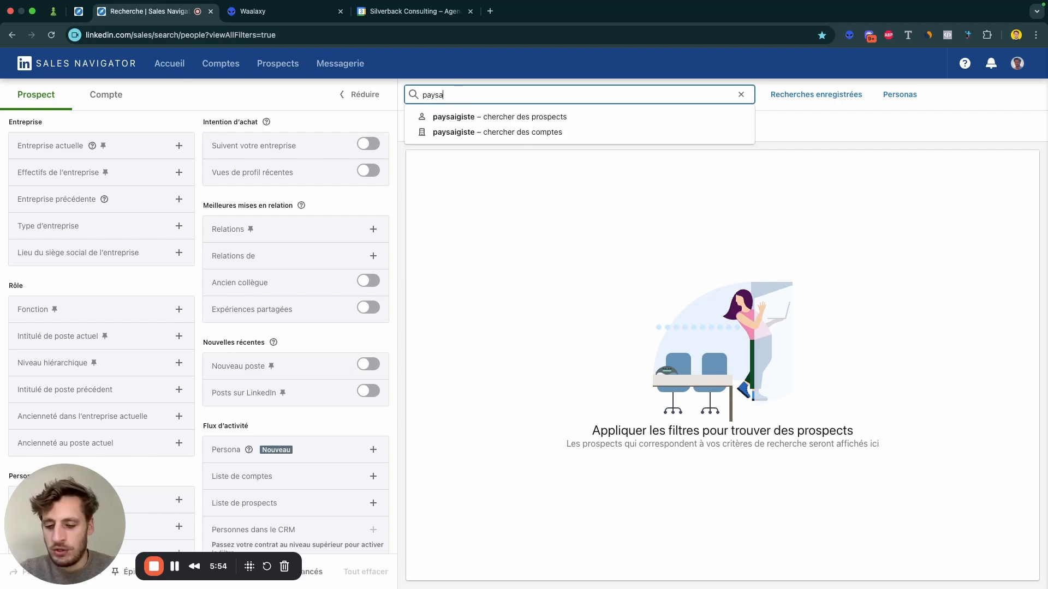
key(Return)
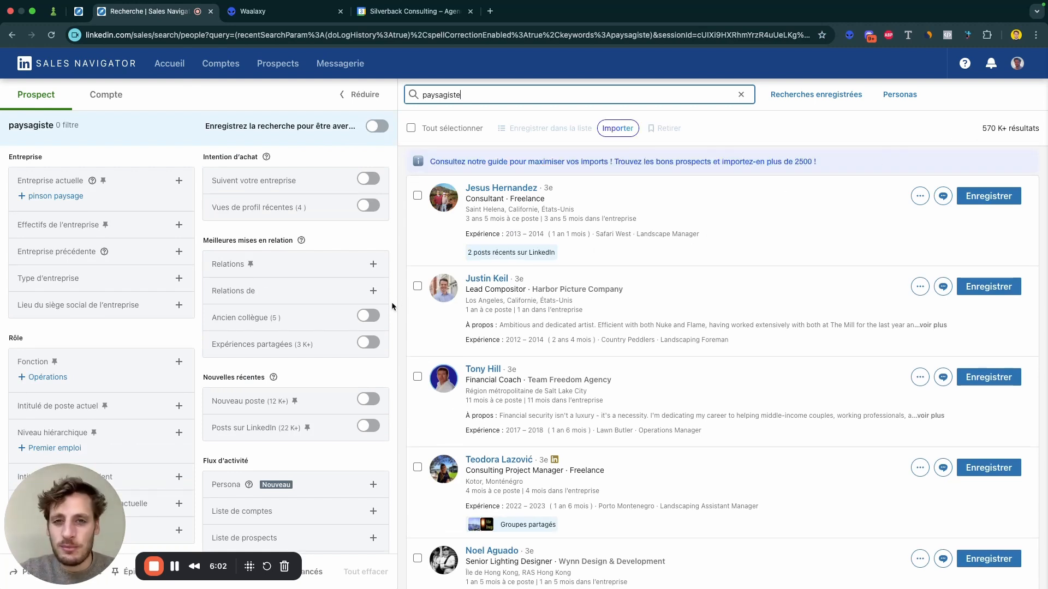
Step: Find France in the Zone géographique filter and include it in the prospect search
scroll(165, 362, down, 5)
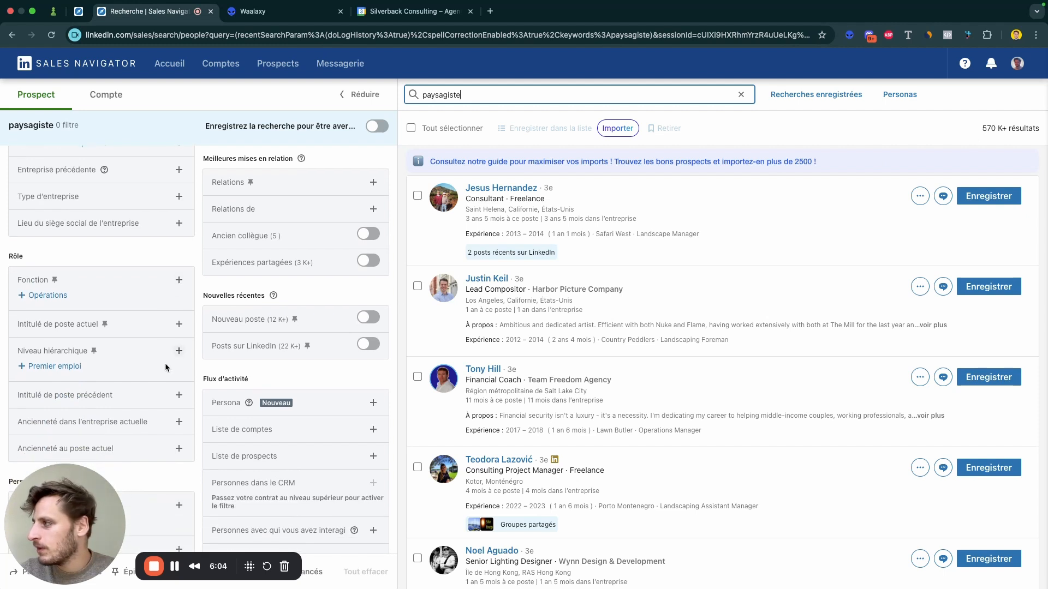
click(178, 344)
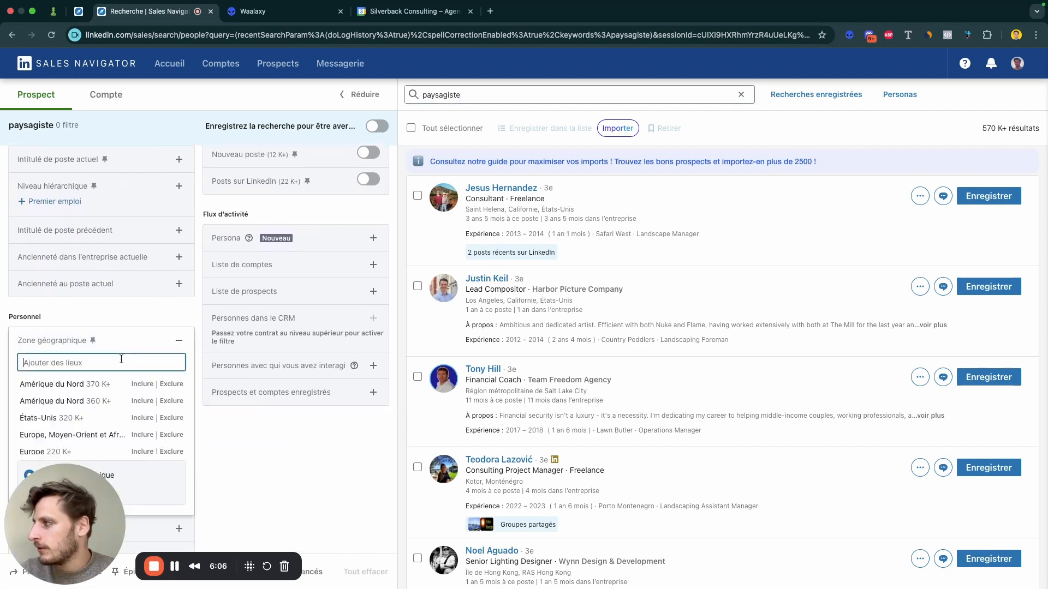
text(franc)
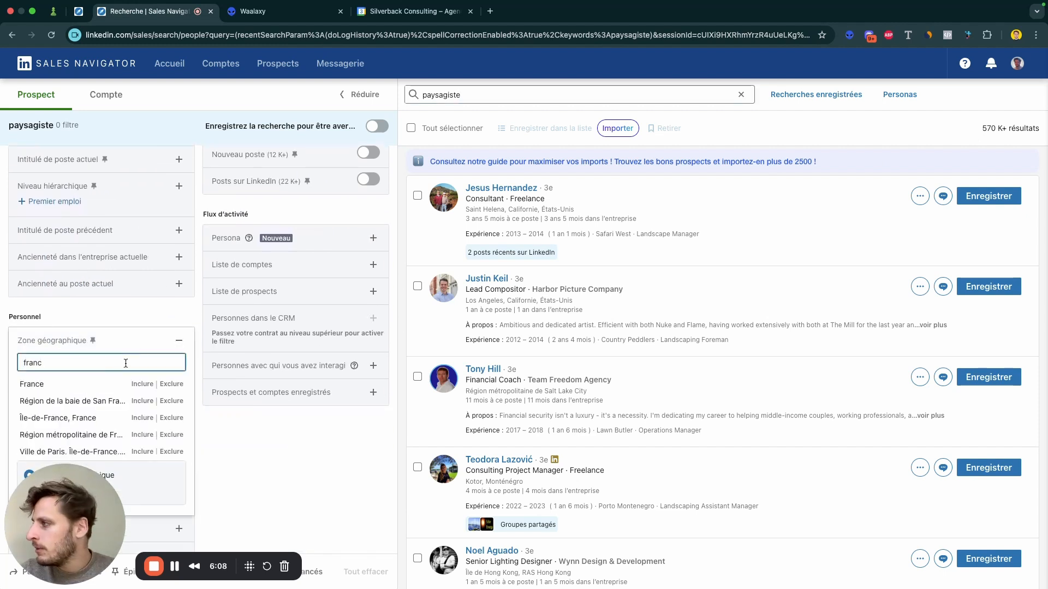
click(141, 385)
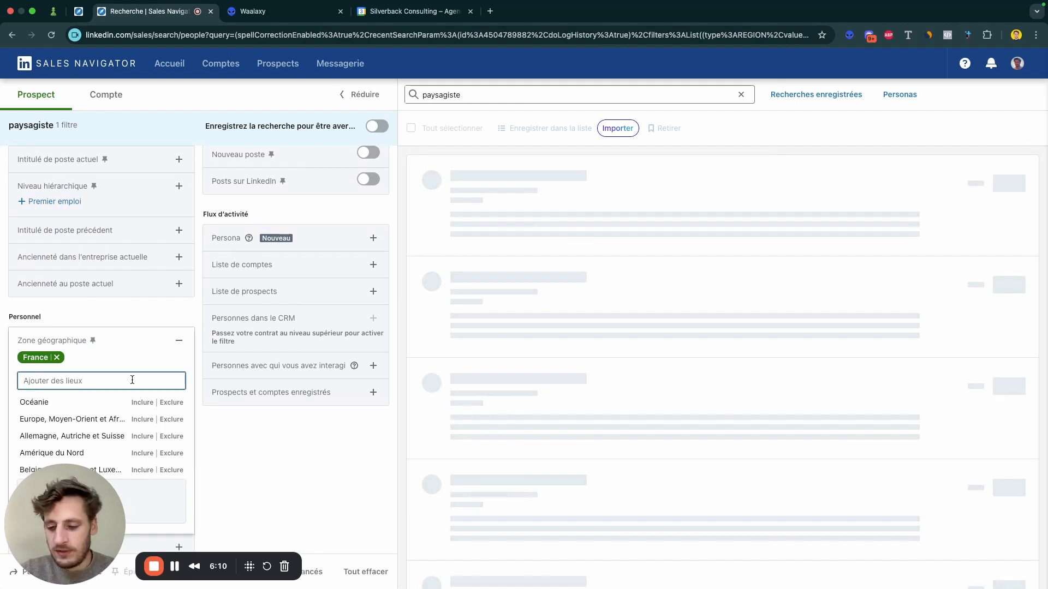
Step: Include "Genève et périphérie" and "Suisse romande, Valais, Suisse" in the Zone géographique filter
text(genev)
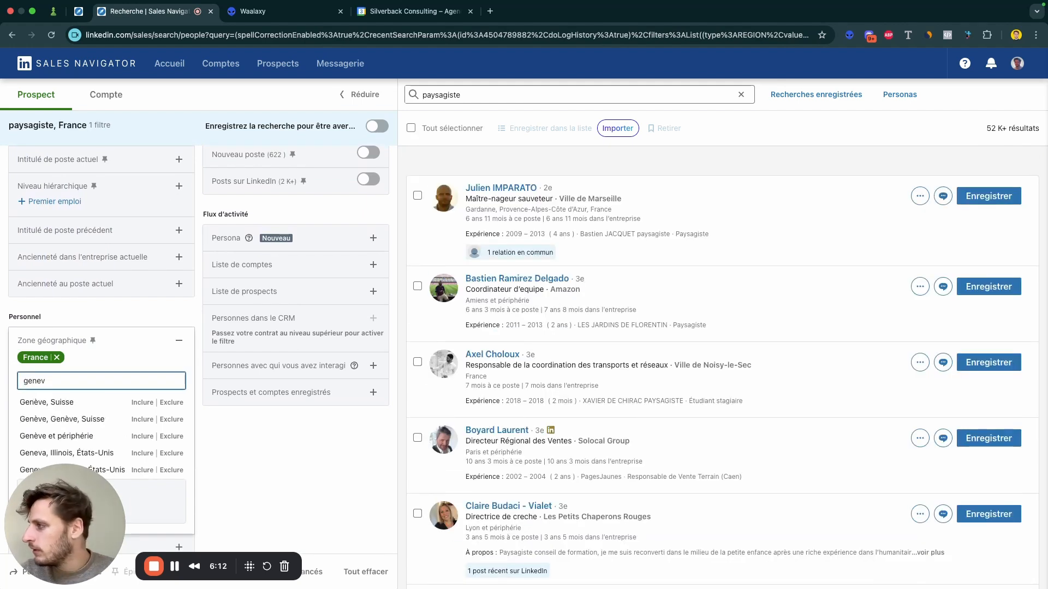
click(139, 437)
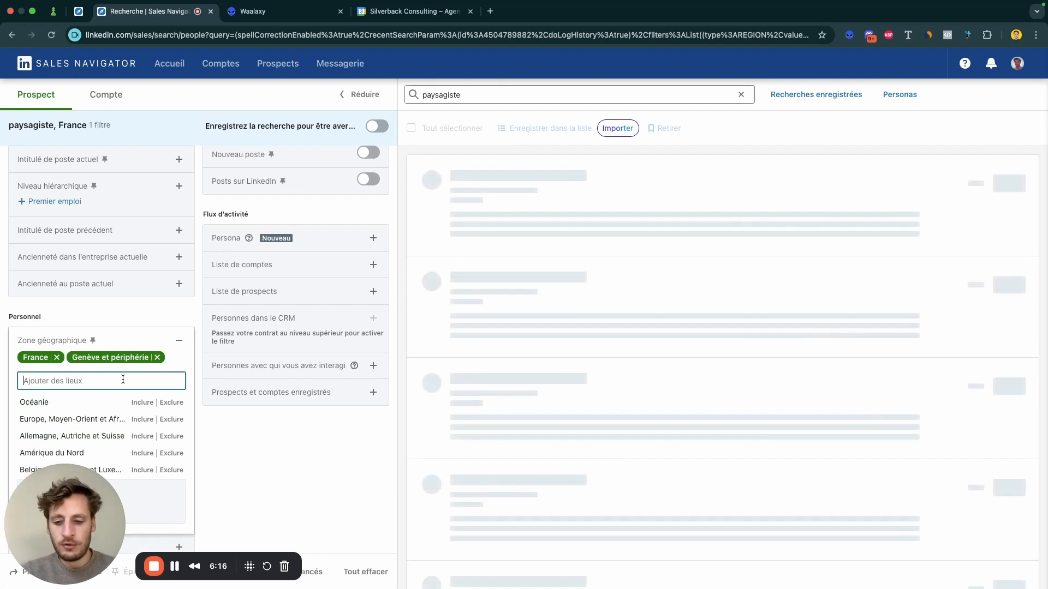
text(valais)
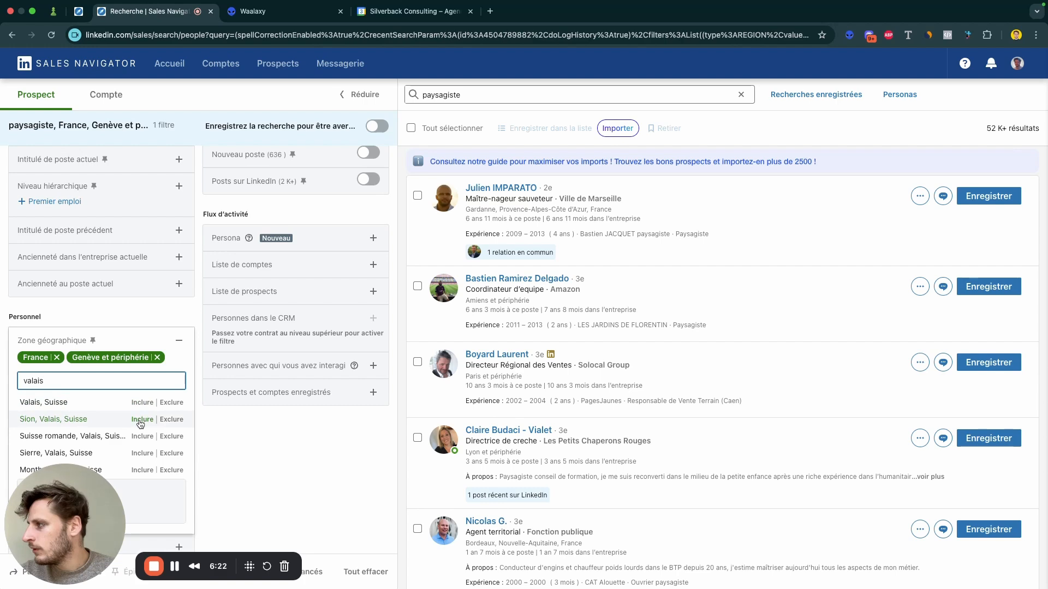
click(141, 437)
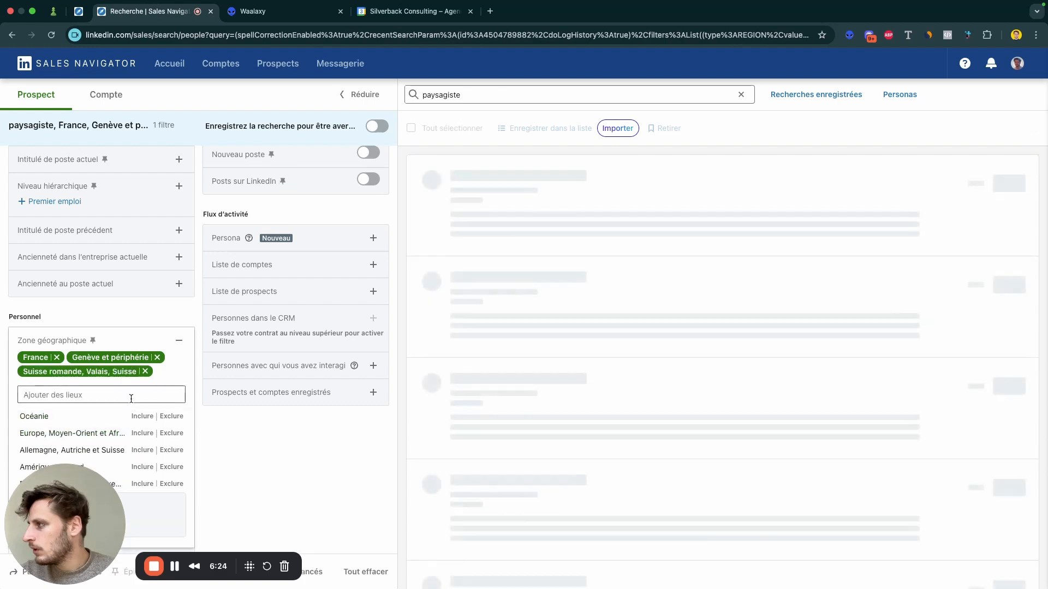
Step: Look up wallonie in the Zone géographique filter, include "Région wallonne, Belgique" and close the filter
text(romandy)
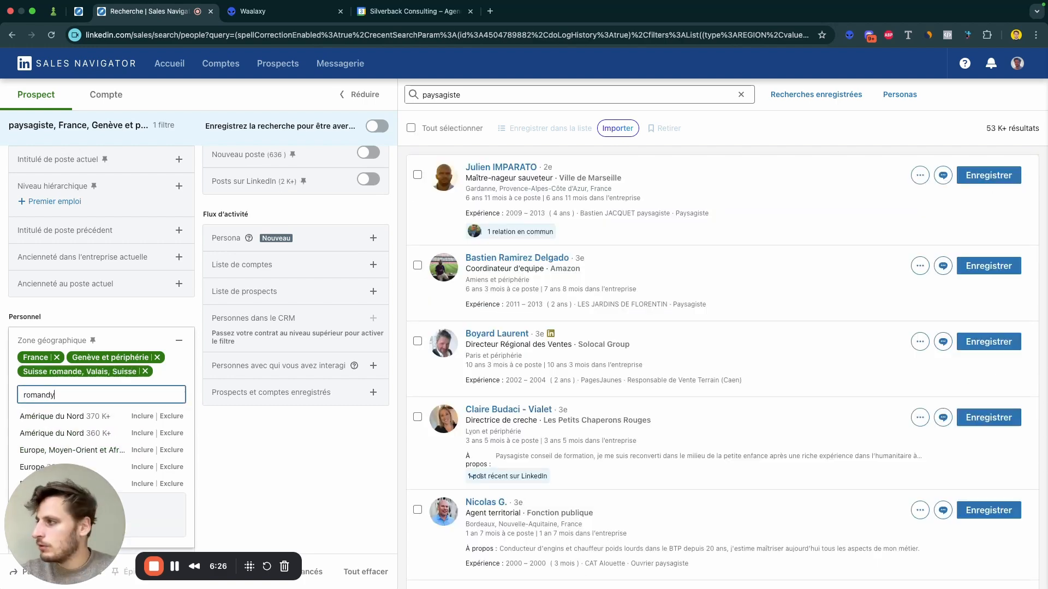
key(BackSpace)
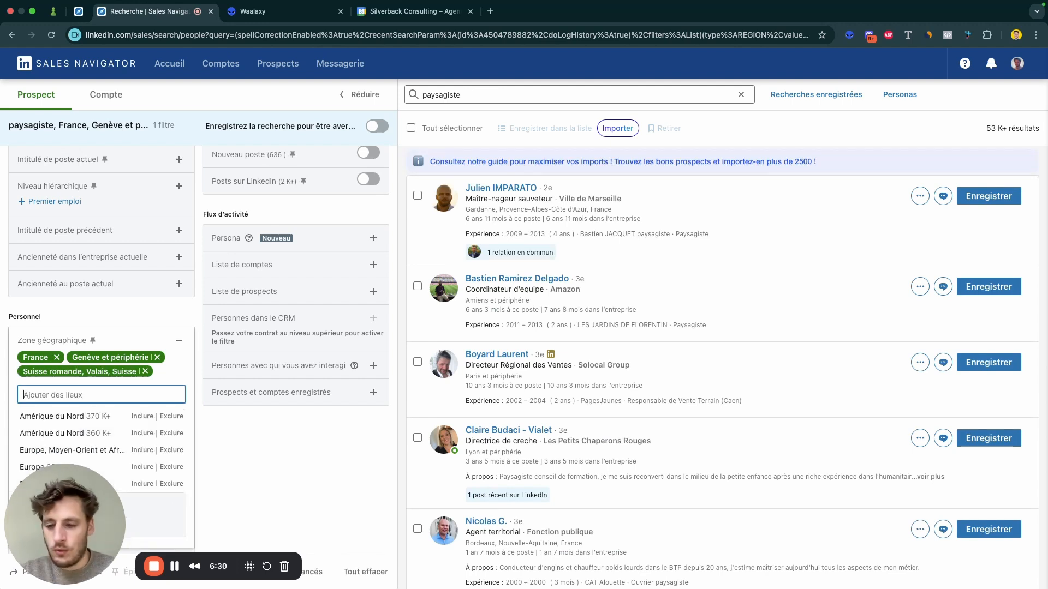
text(wallonie)
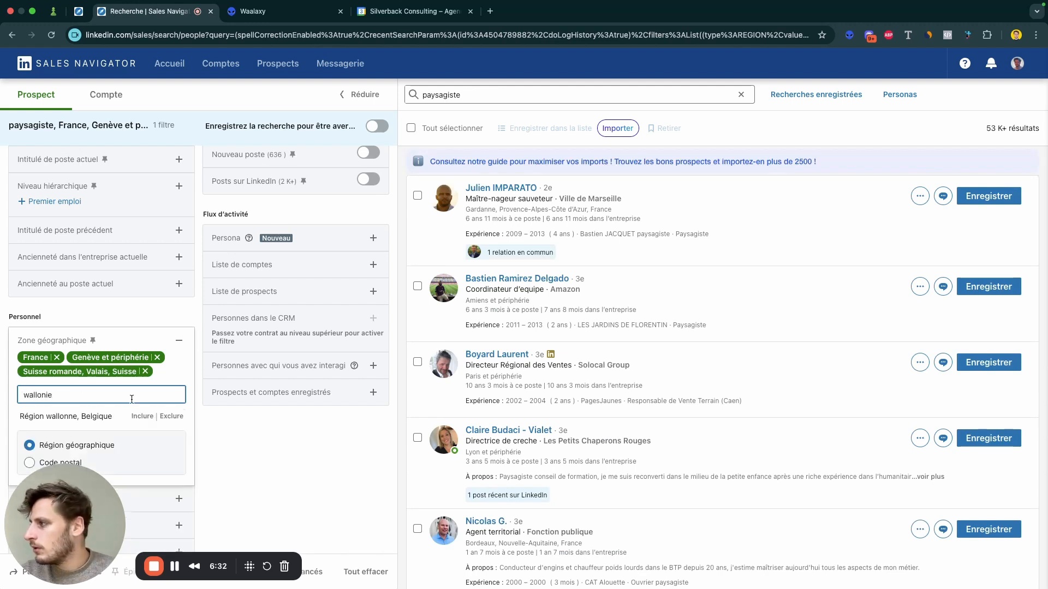
click(142, 416)
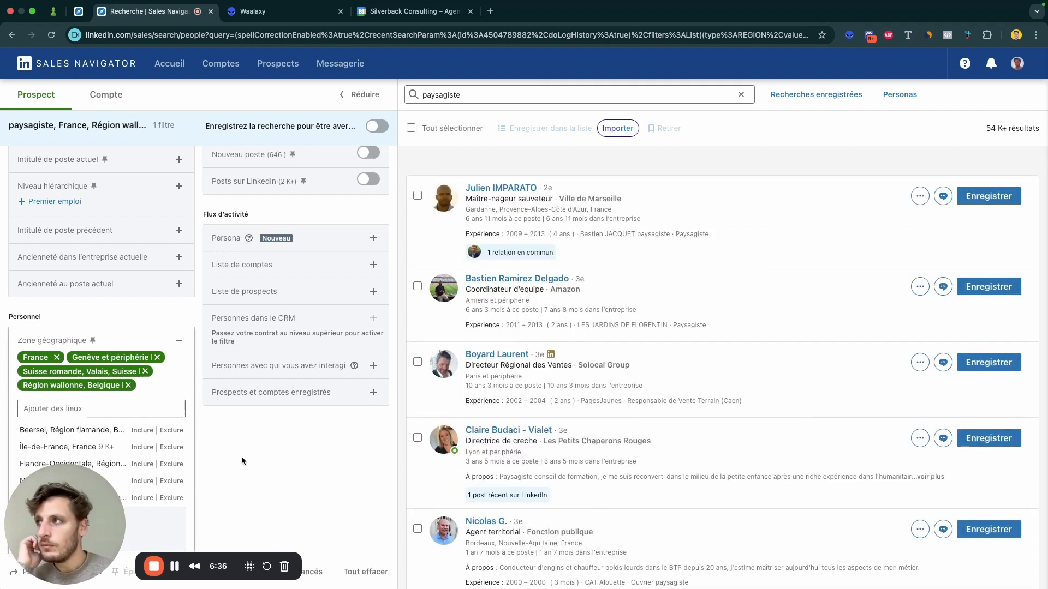
click(247, 460)
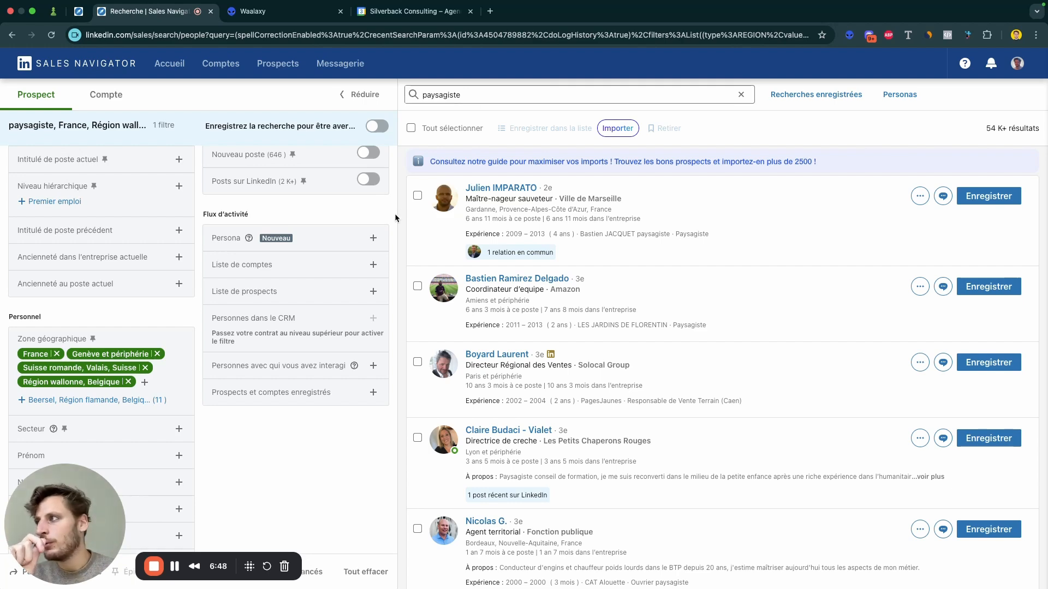
Step: Open the Secteur filter and include "Activités d'architecture" from the suggested industries
scroll(403, 219, down, 10)
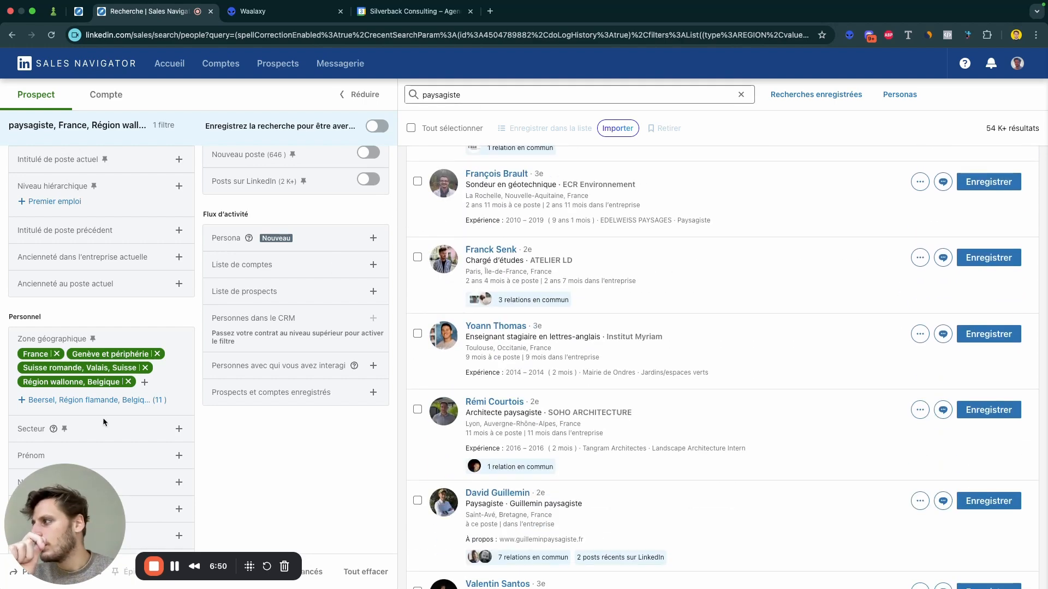
click(174, 431)
drag(61, 509, 231, 509)
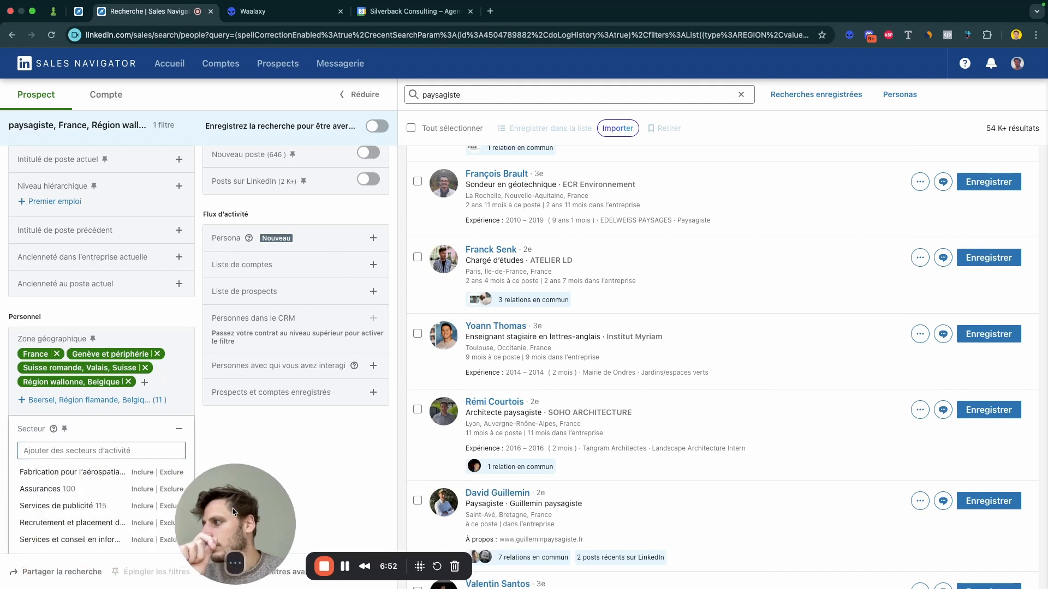
click(174, 436)
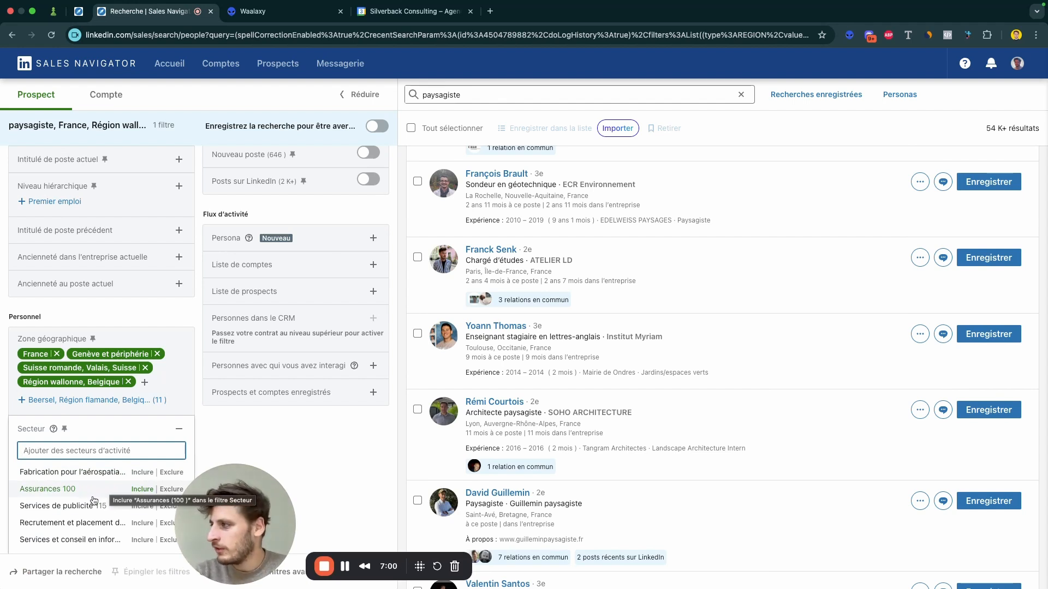
scroll(86, 513, down, 5)
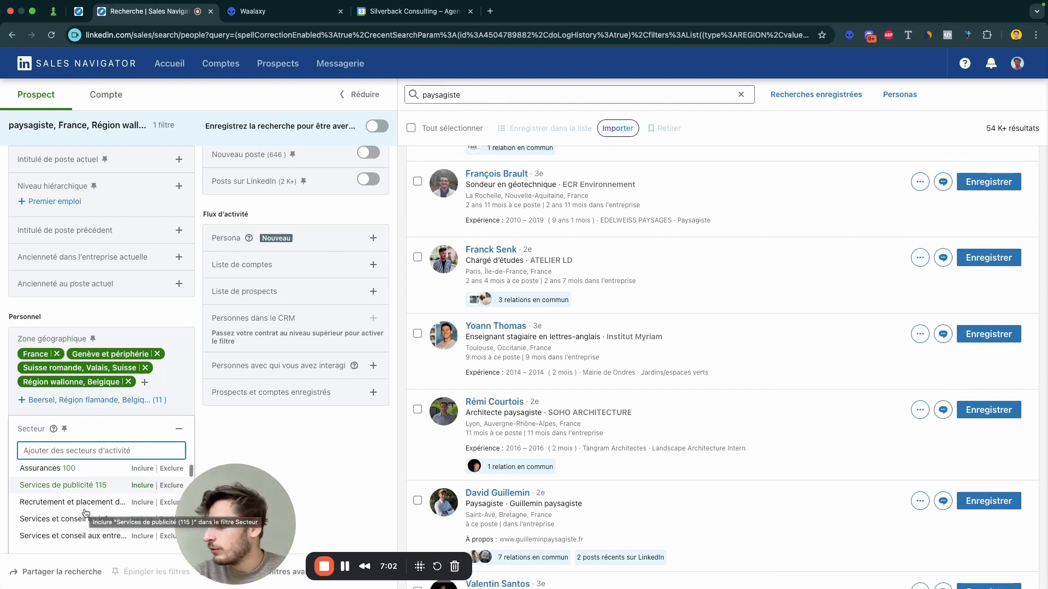
scroll(85, 513, down, 3)
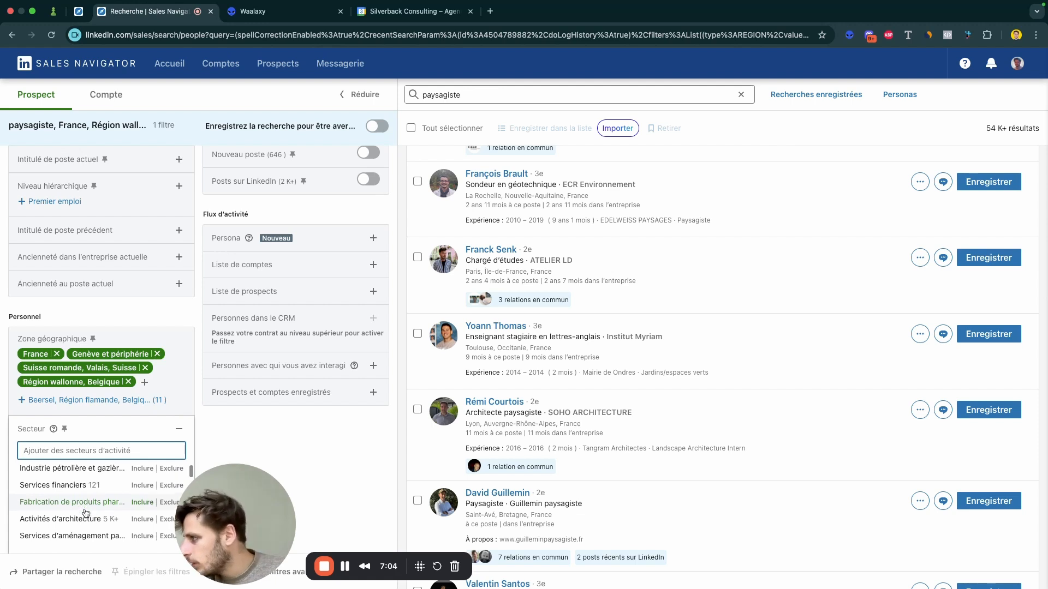
scroll(85, 513, up, 1)
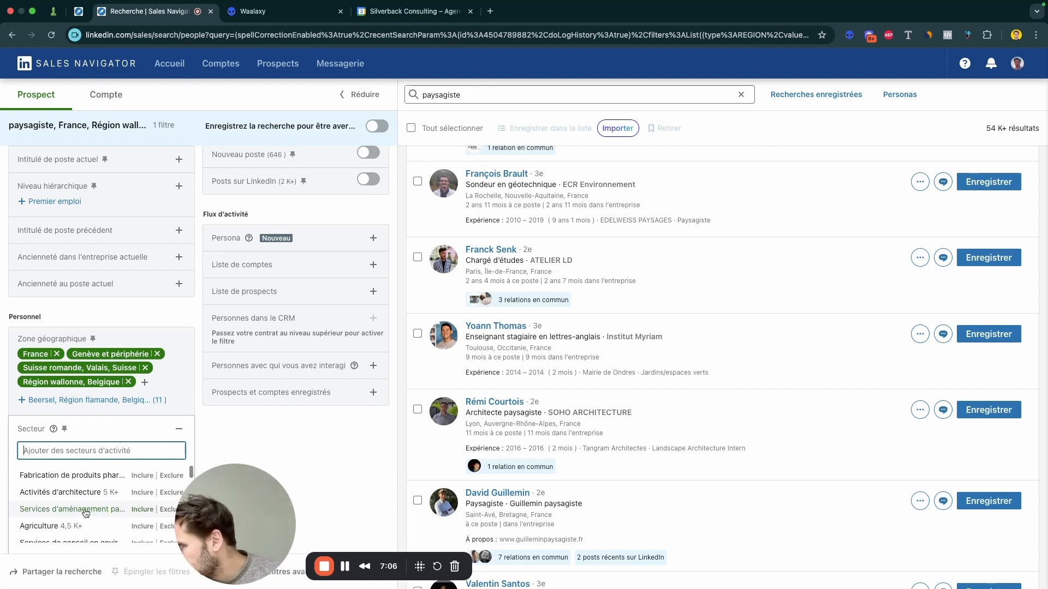
click(137, 497)
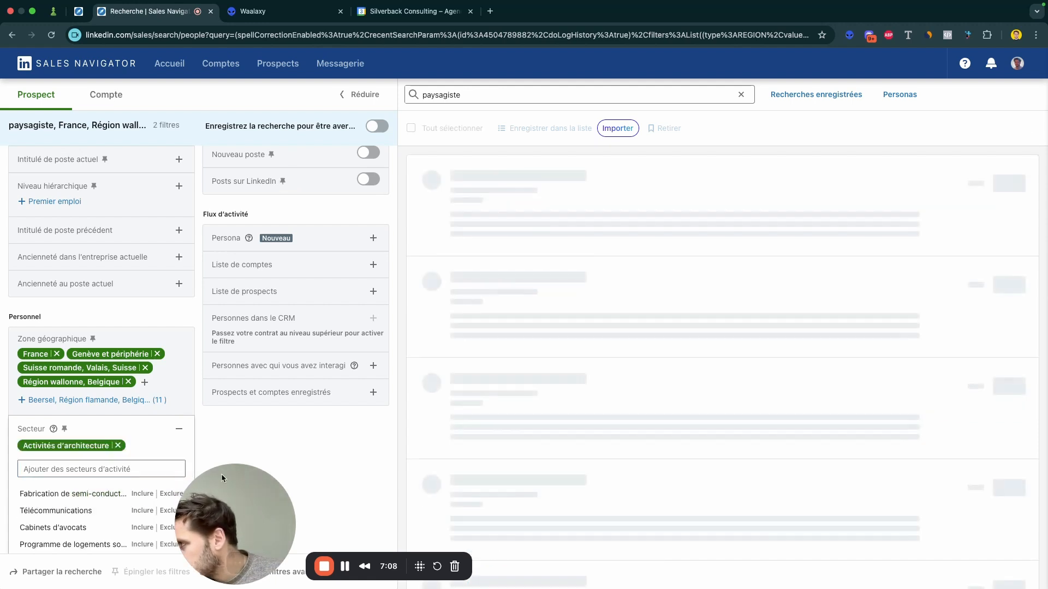
Step: Limit the Effectifs de l'entreprise filter to the 1-10, 11-50 and 51-200 company sizes
scroll(123, 379, up, 3)
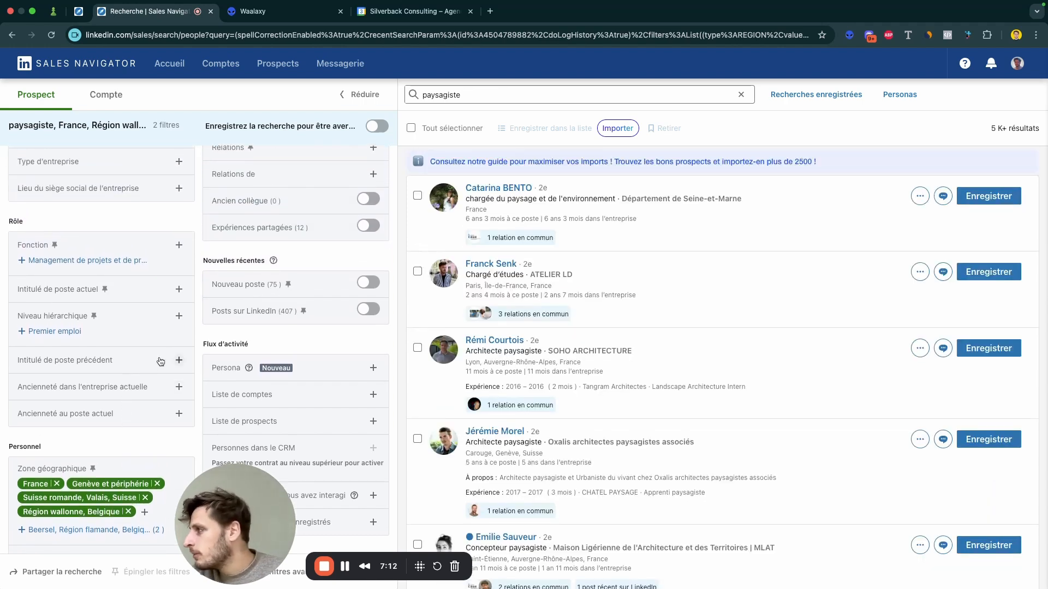
scroll(169, 357, up, 3)
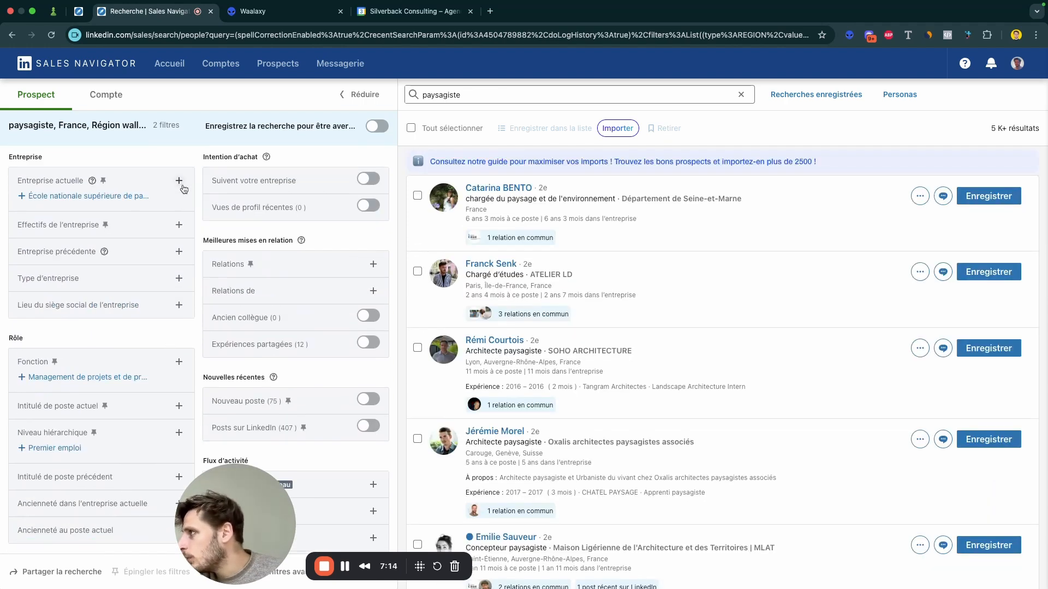
click(179, 226)
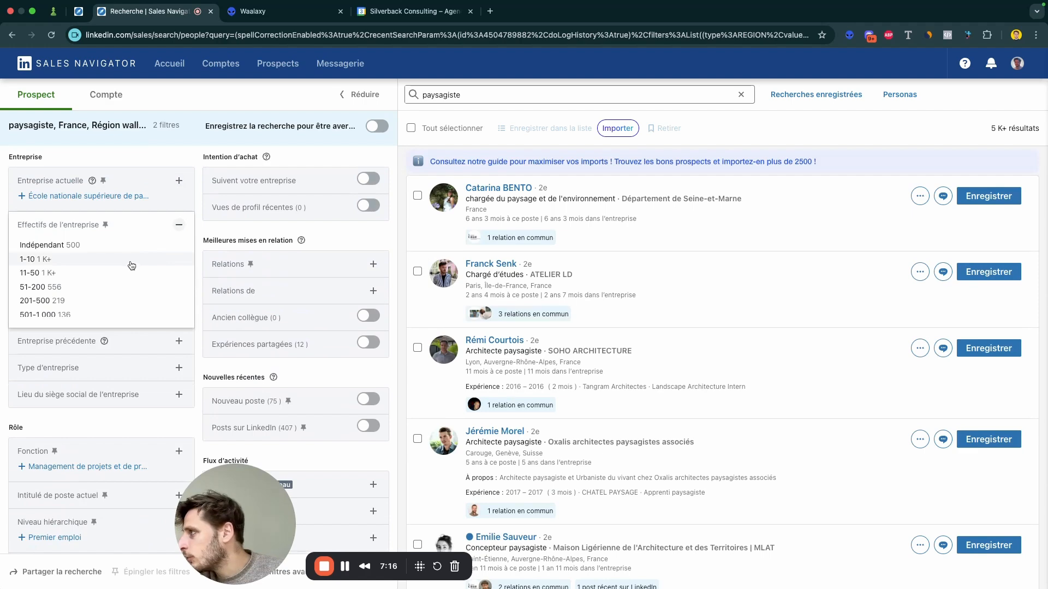
click(132, 260)
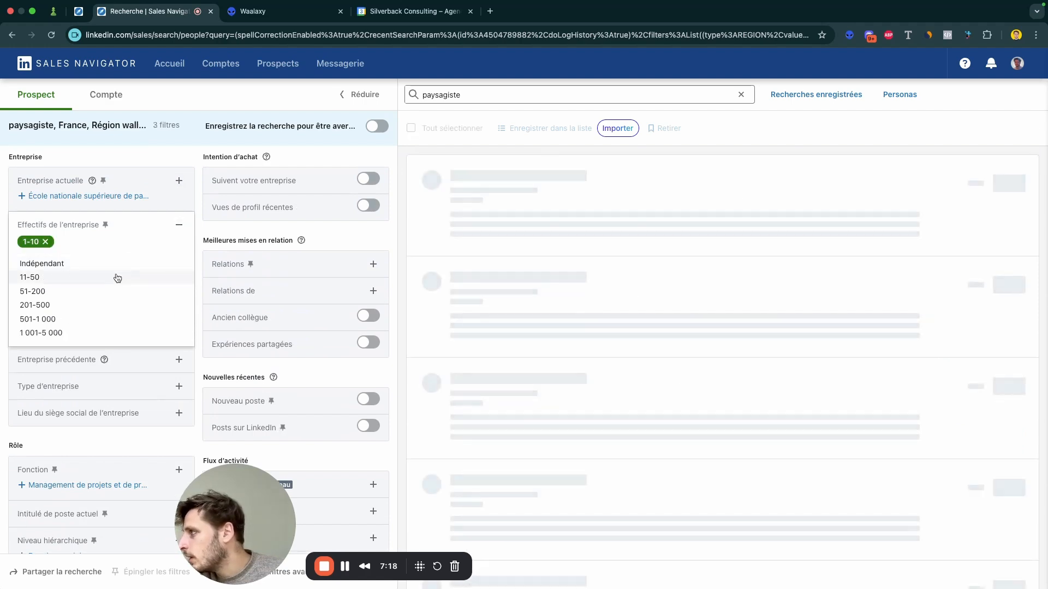
click(119, 277)
click(118, 279)
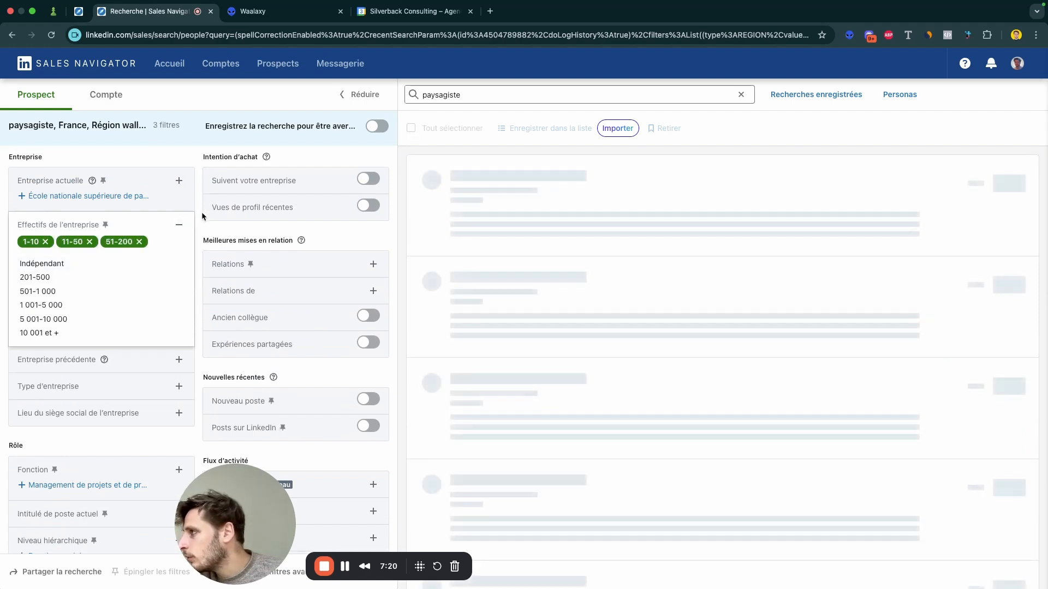
click(197, 211)
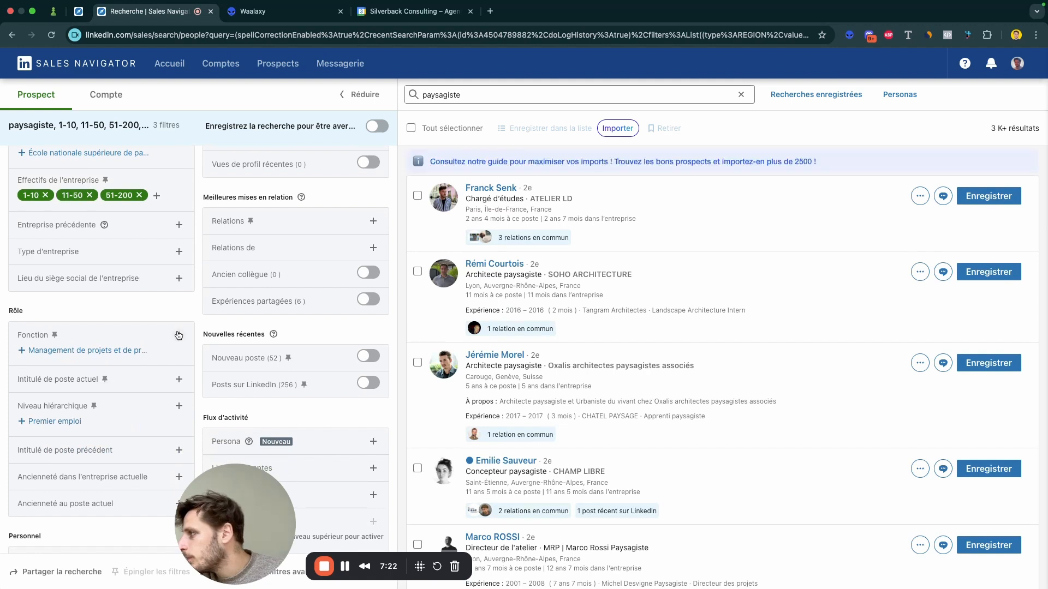
Step: Exclude "Administration" in the Fonction filter under Rôle and close the filter
scroll(179, 327, down, 3)
scroll(179, 335, down, 1)
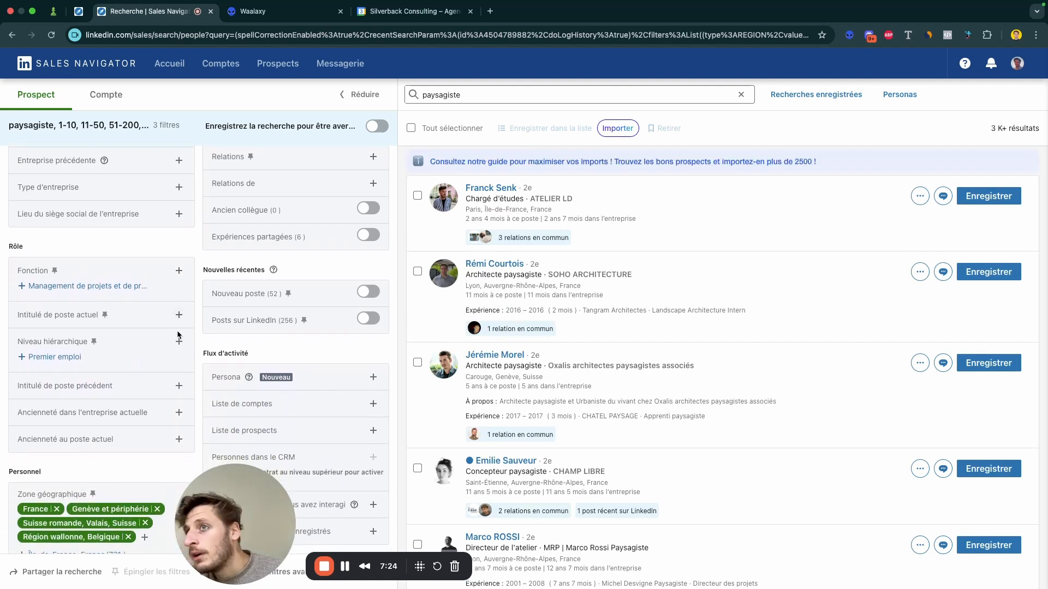
click(179, 271)
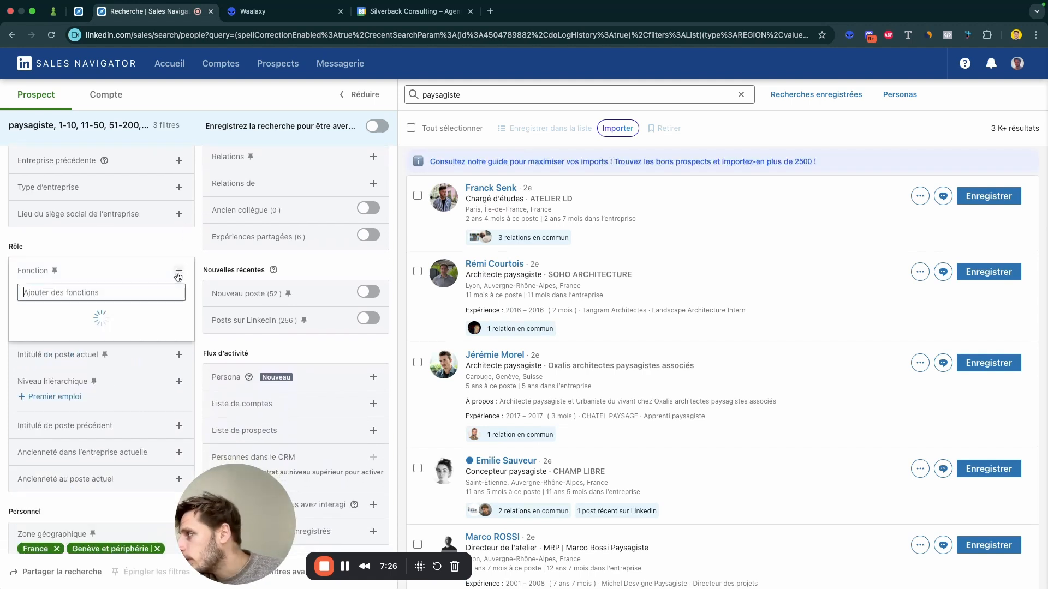
scroll(179, 330, down, 1)
scroll(179, 332, down, 5)
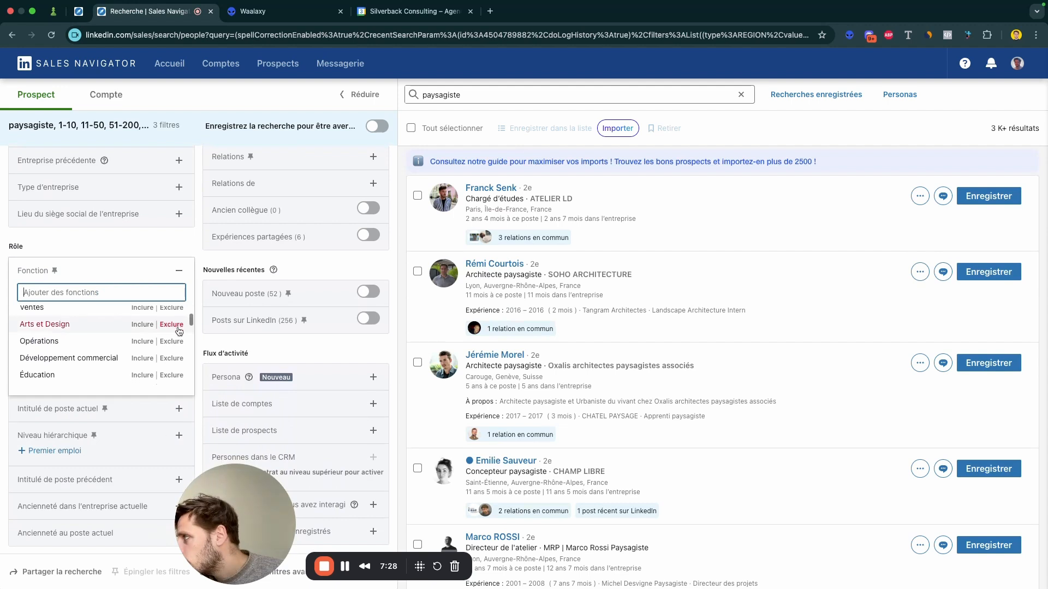
scroll(179, 331, down, 4)
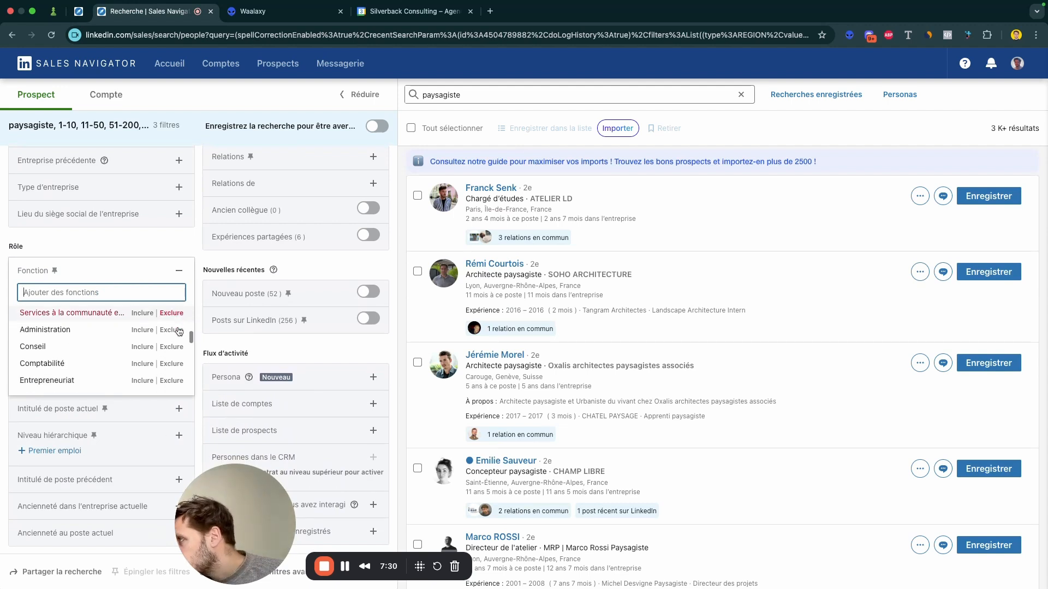
scroll(179, 331, down, 4)
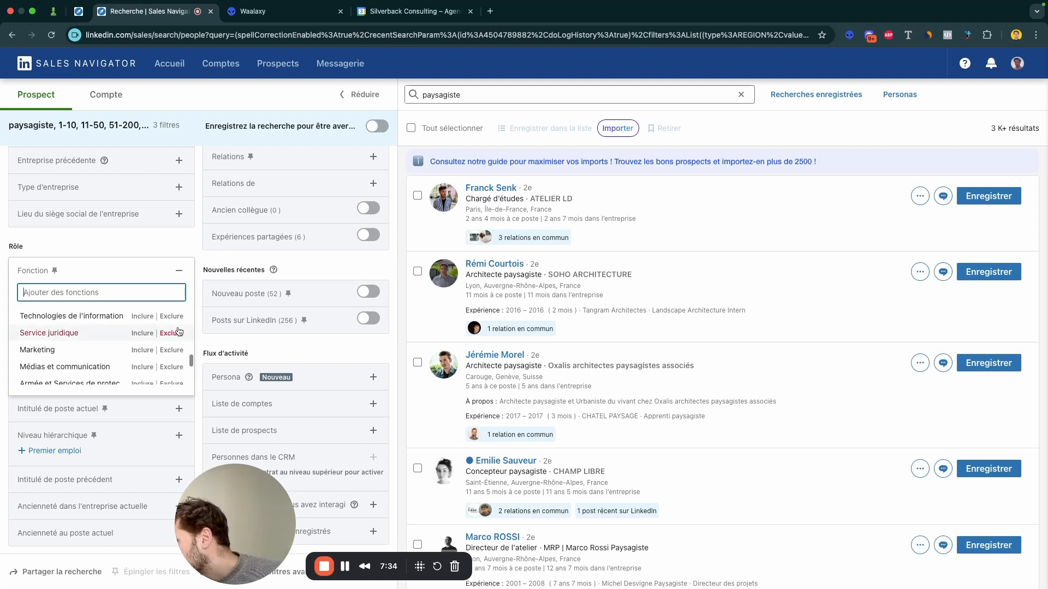
scroll(179, 331, down, 3)
scroll(179, 331, down, 4)
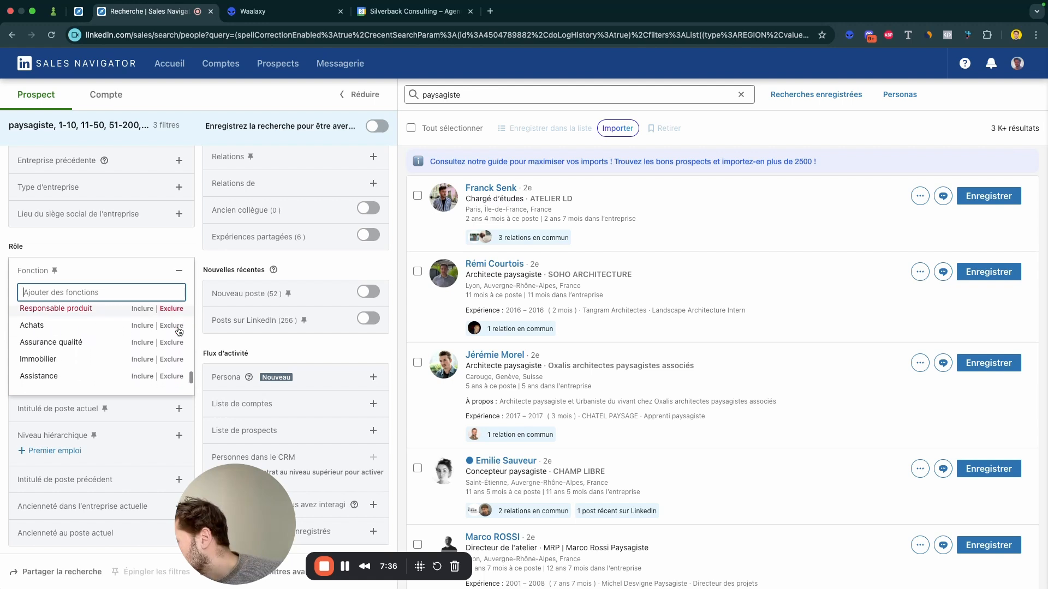
scroll(179, 332, up, 3)
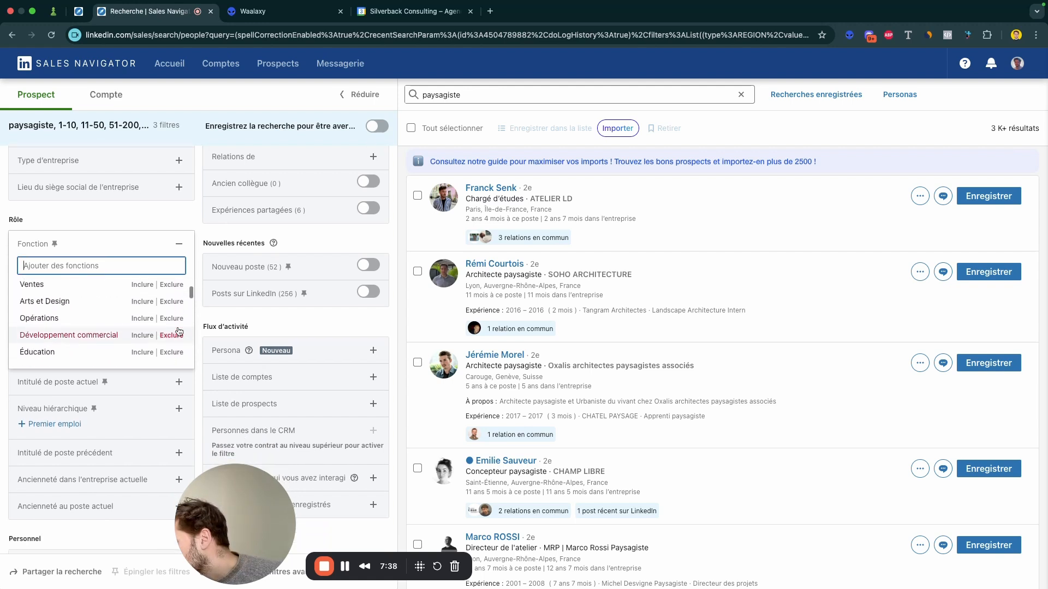
scroll(180, 326, down, 3)
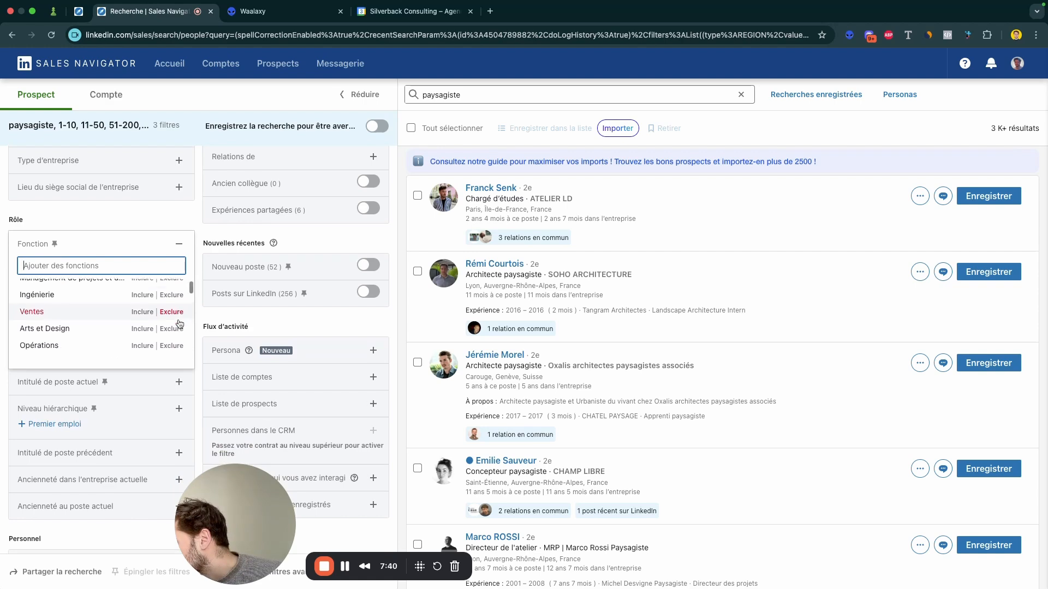
scroll(180, 323, down, 3)
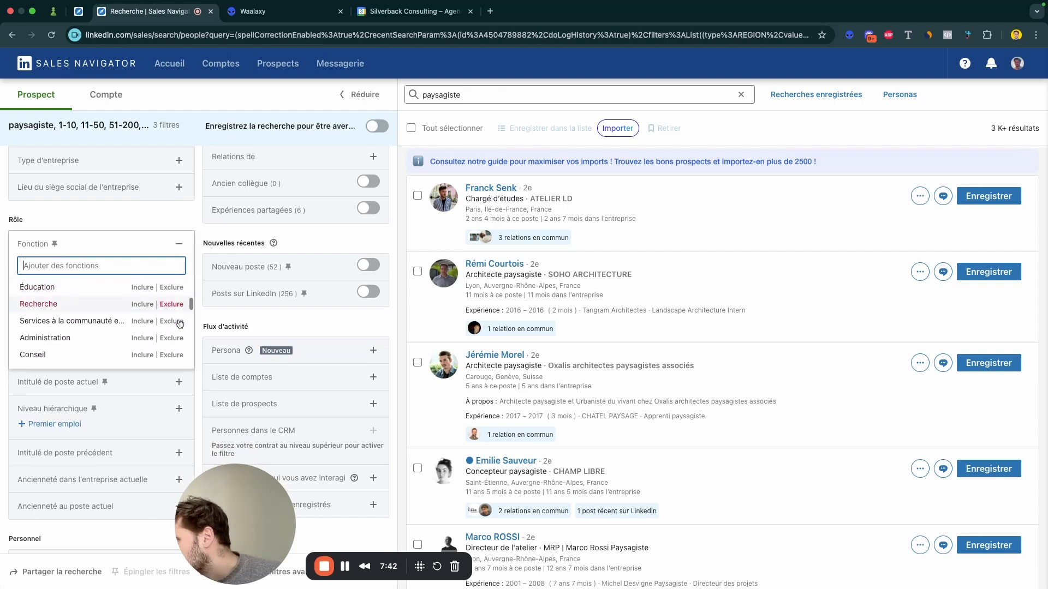
click(173, 310)
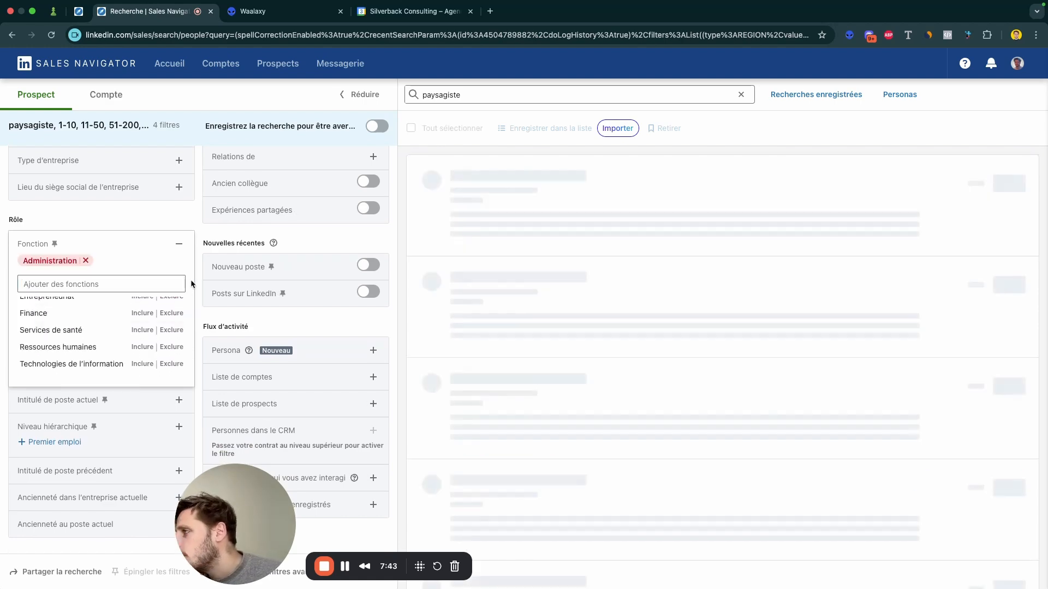
click(199, 253)
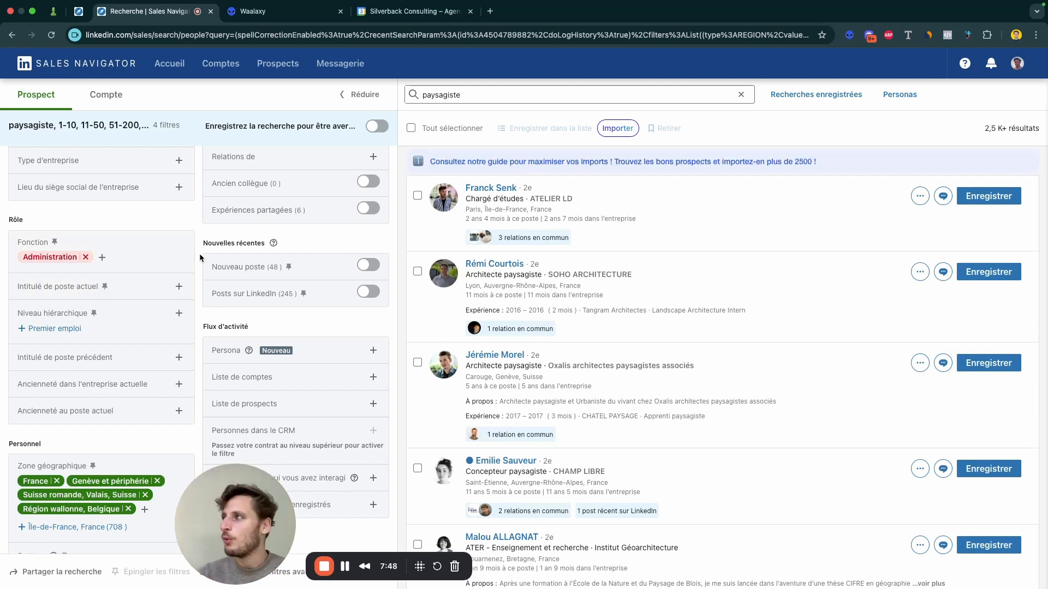
Step: Switch to Waalaxy and create a prospect list named "Paysagiste - 06/2025"
click(306, 15)
click(153, 123)
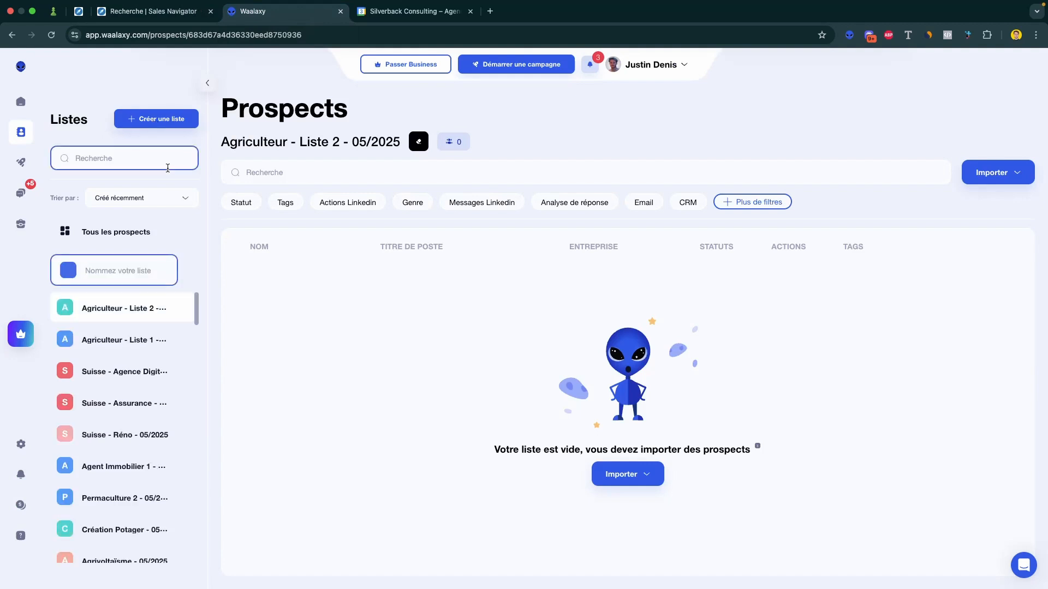
text(Paysa)
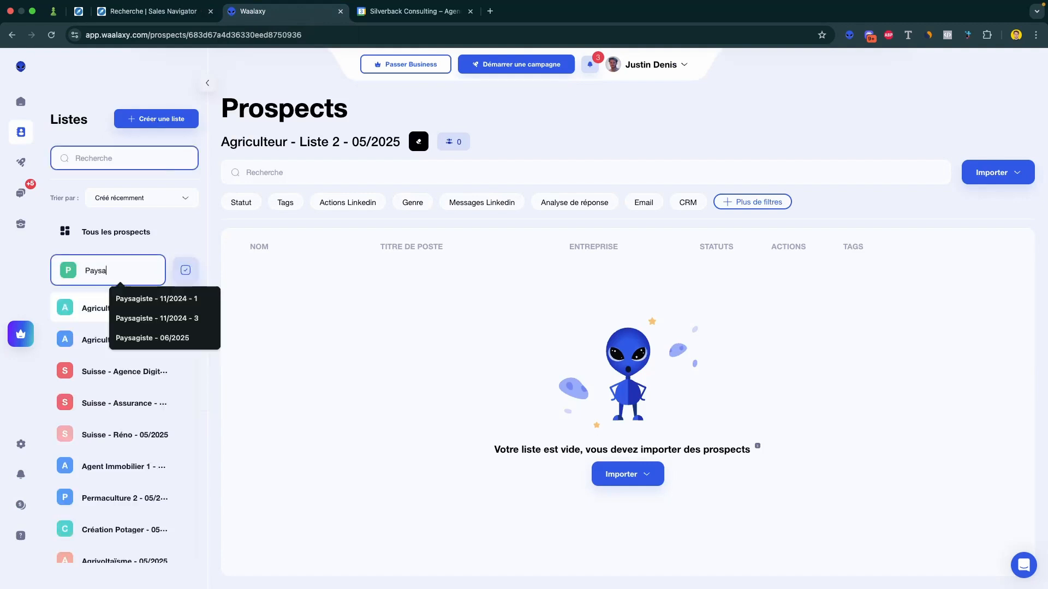
text(giste - 06/2025)
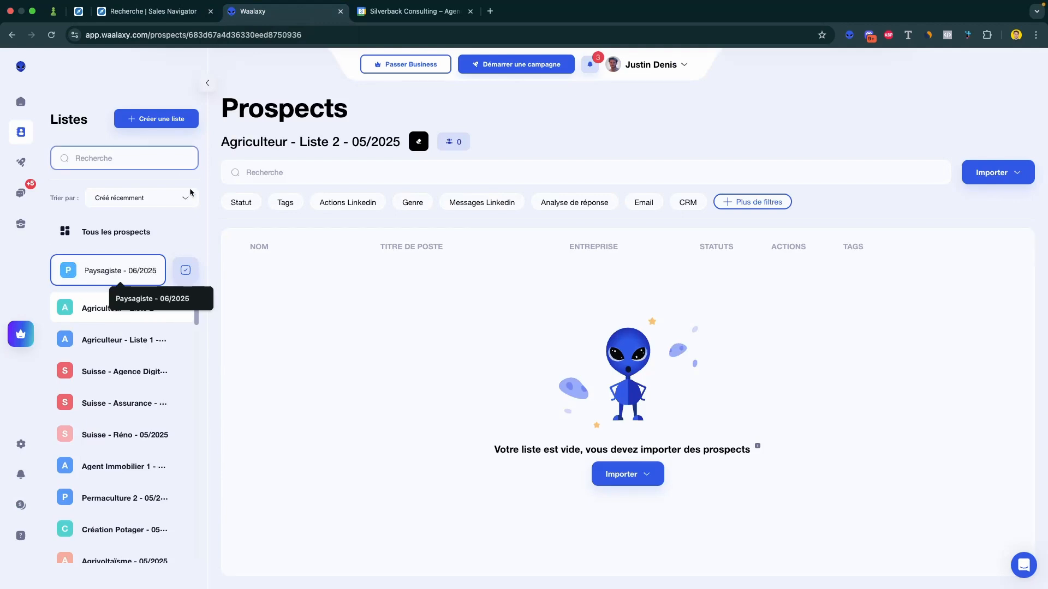
click(186, 272)
Step: Return to the Sales Navigator search and import 2500 prospects into the "Paysagiste - 06/2025" Waalaxy list
click(145, 12)
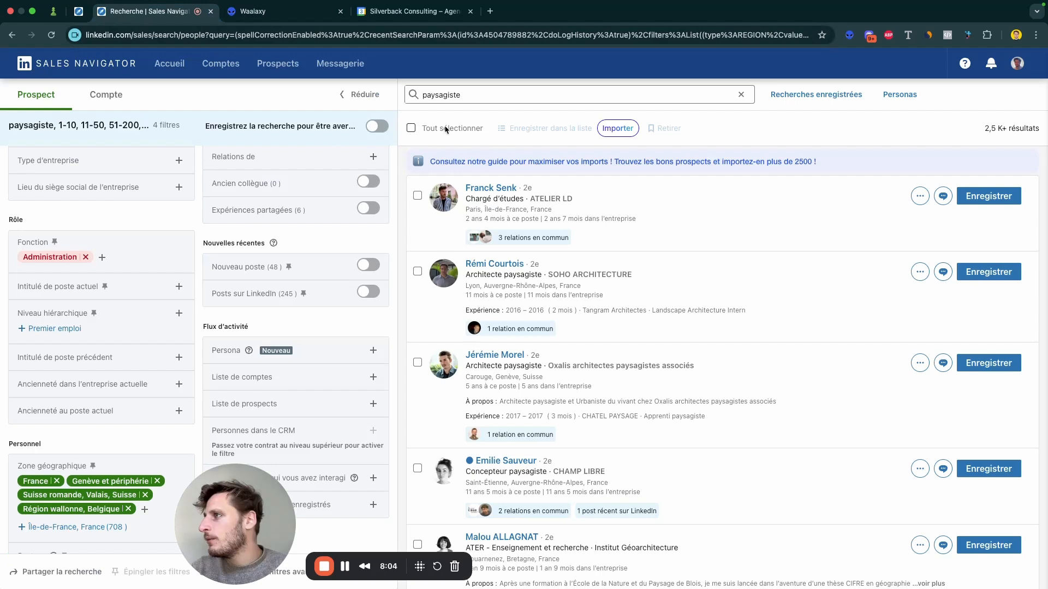
click(618, 129)
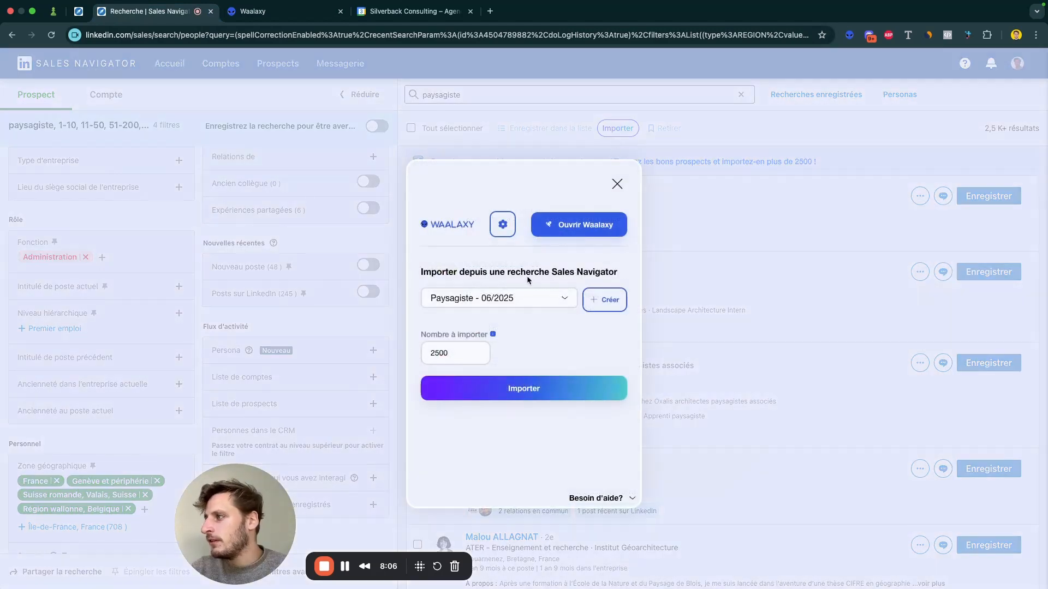
click(522, 388)
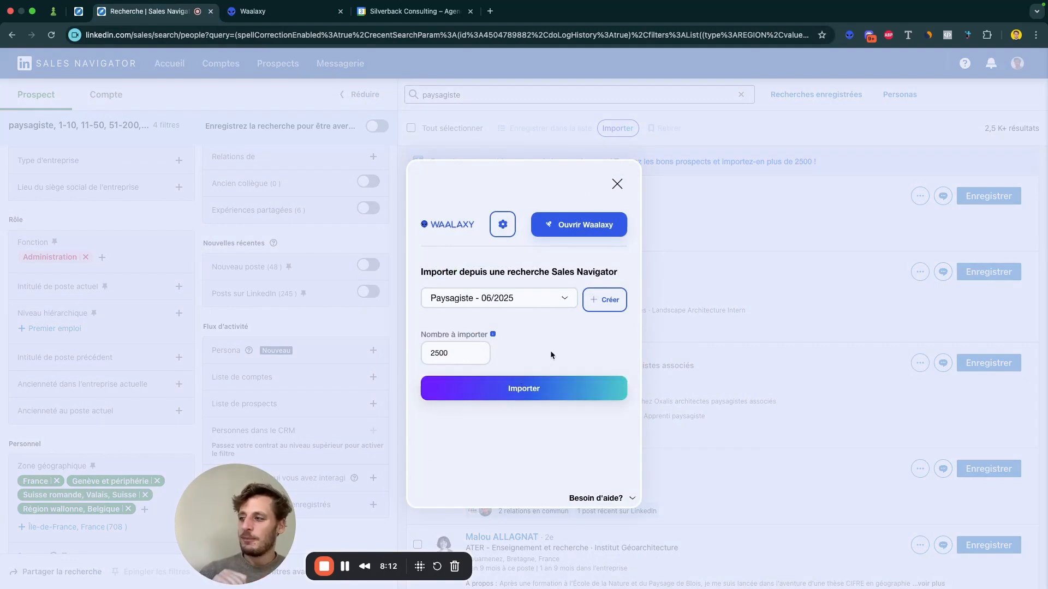
Step: Check the system date and time, and reload the "Paysagiste - 06/2025" list in Waalaxy to view its imported prospects
mouse_move(599, 1)
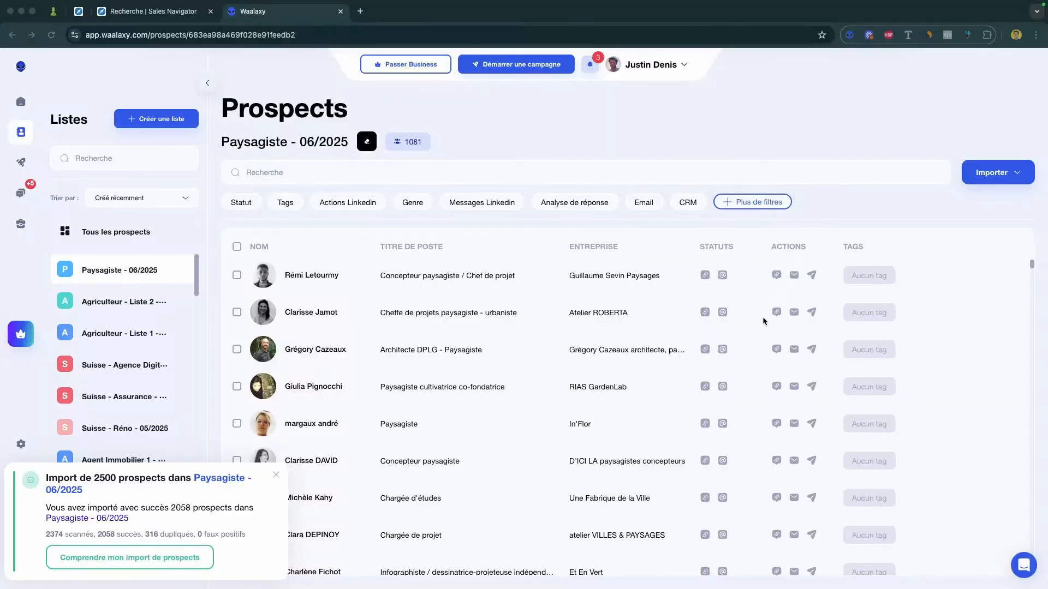
mouse_move(921, 1)
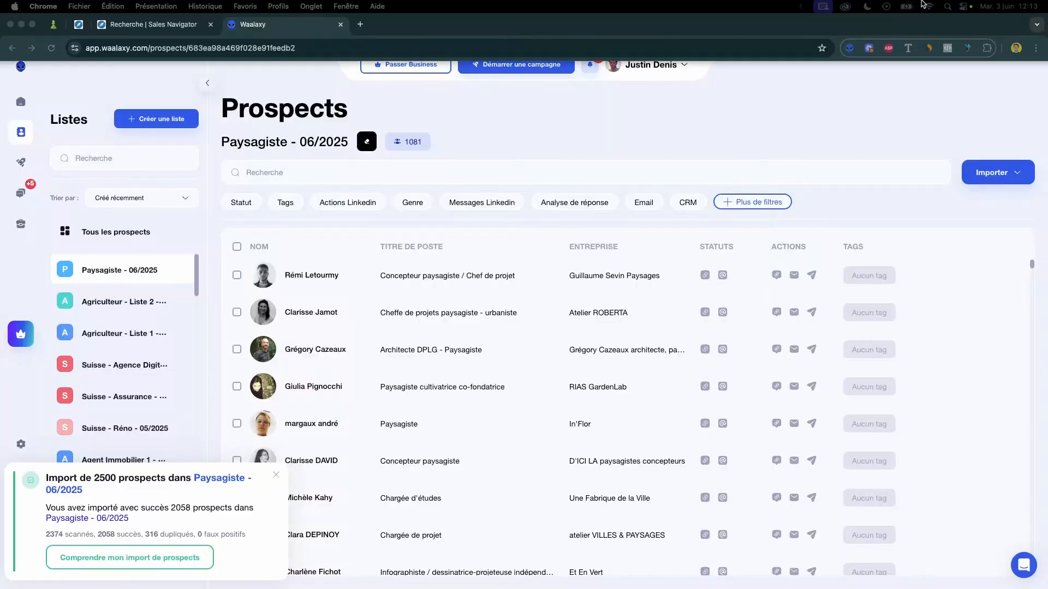
click(1010, 10)
click(796, 101)
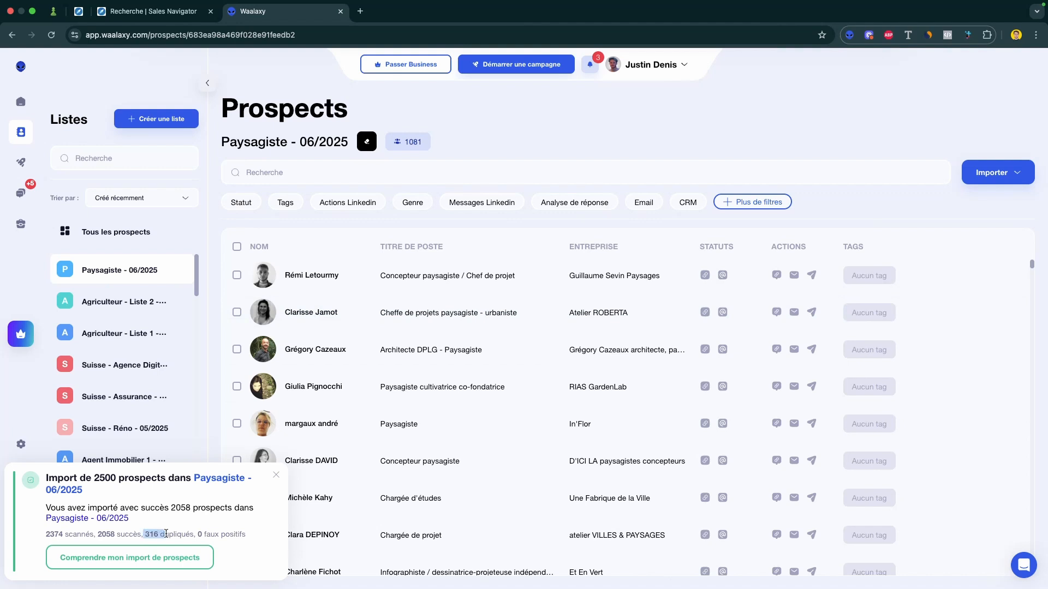
click(51, 34)
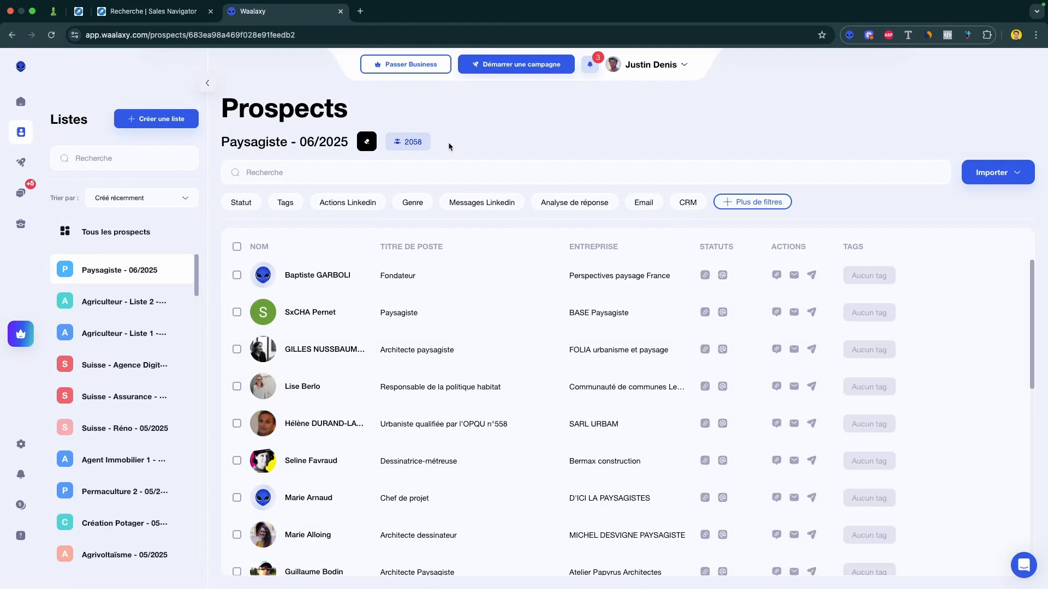
Step: Open the campaign list and check the response rates of the Piscines - 02/2025 and Tiny House - 12/2024 campaigns
mouse_move(23, 167)
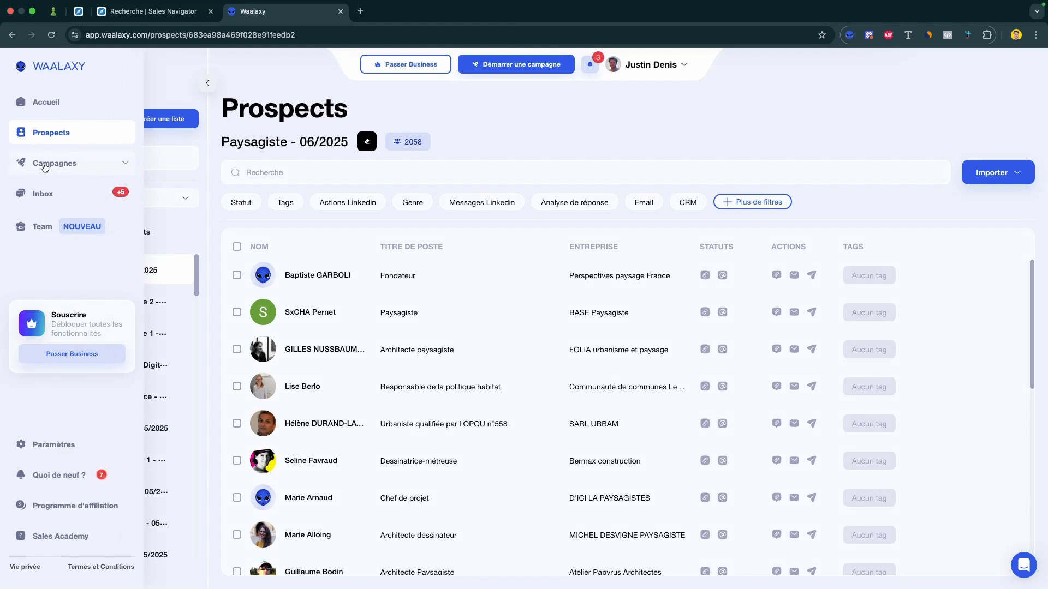
click(46, 164)
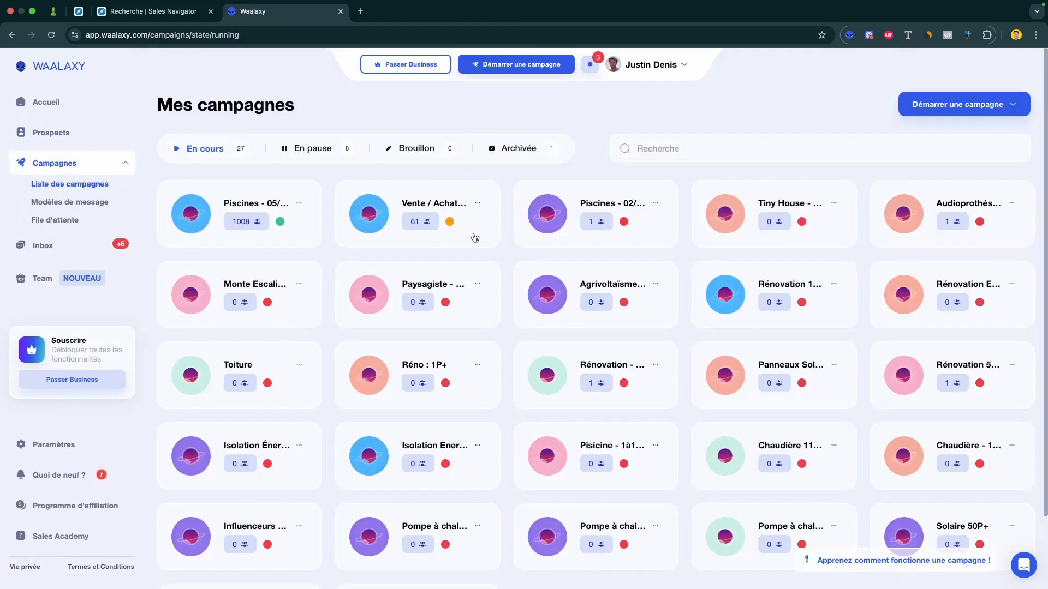
click(567, 239)
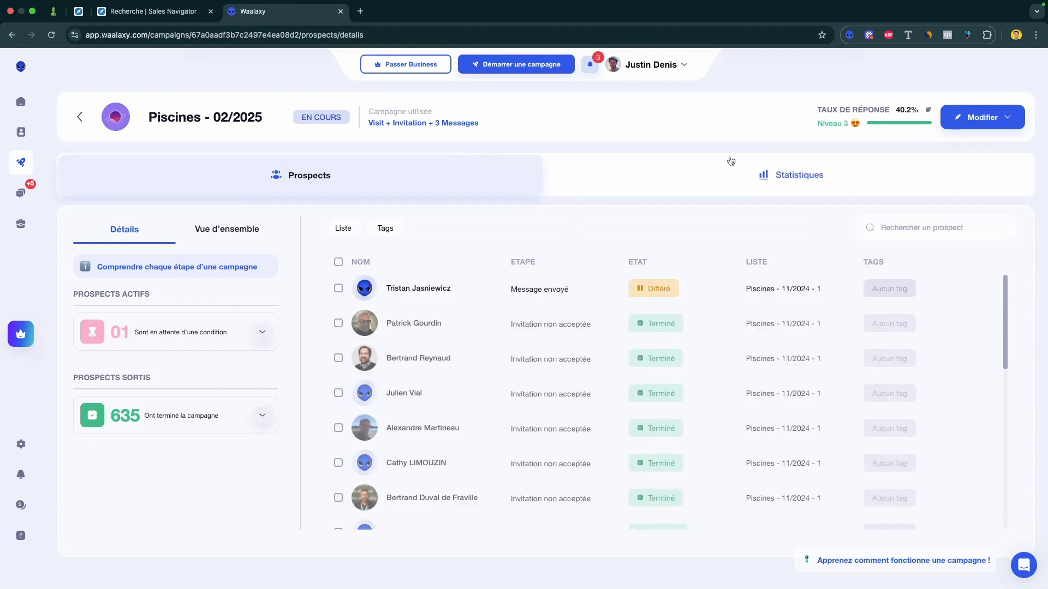
mouse_move(873, 124)
click(80, 117)
click(723, 236)
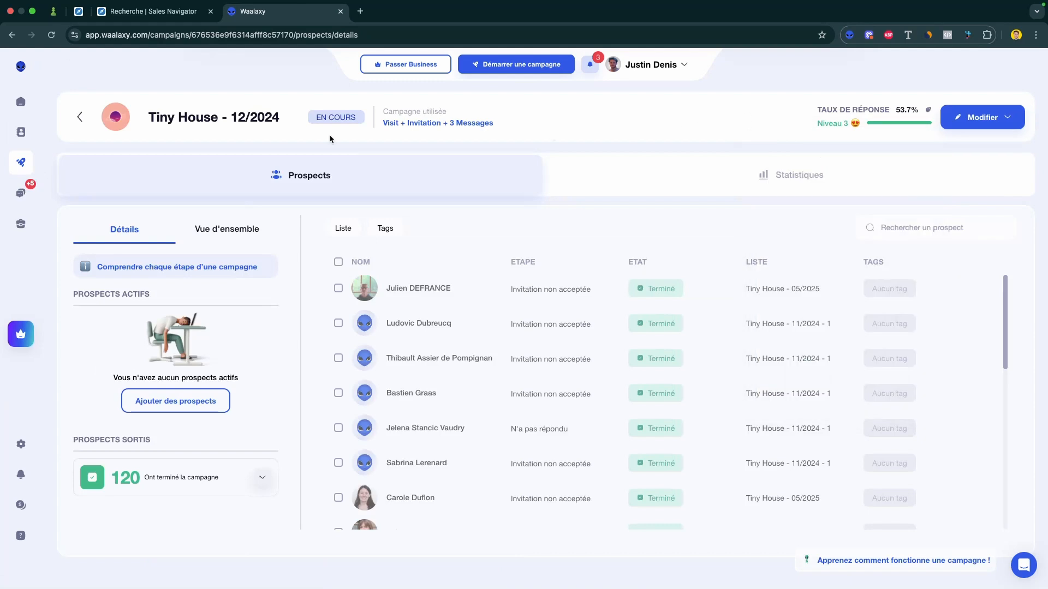
click(80, 117)
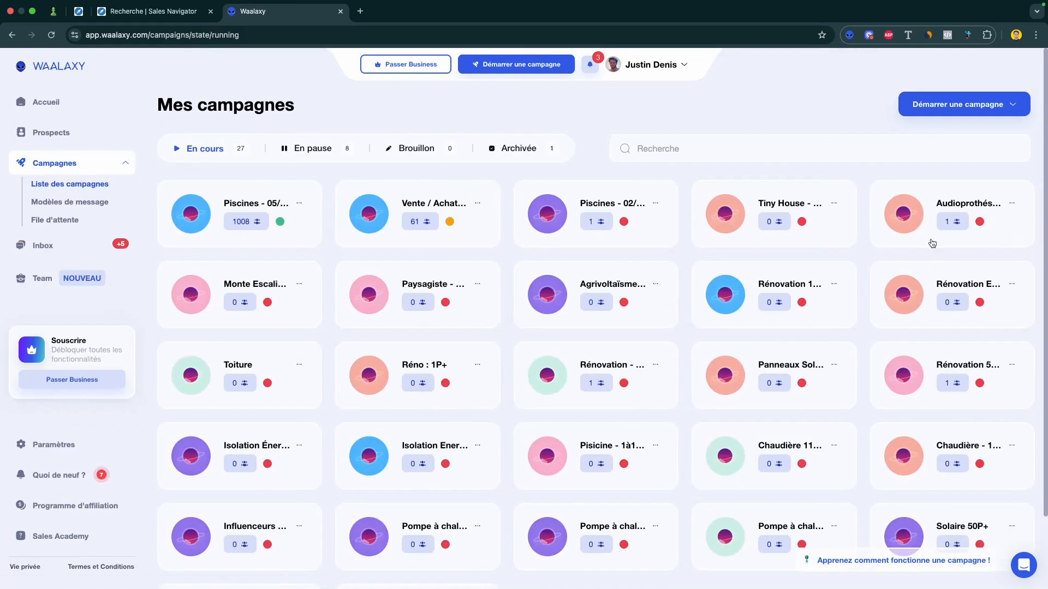
Step: Check the response rates of the Audioprothésistes - 12/2024 and Monte Escalier - 11/2024 - 1 campaigns and return to the campaign list
click(931, 241)
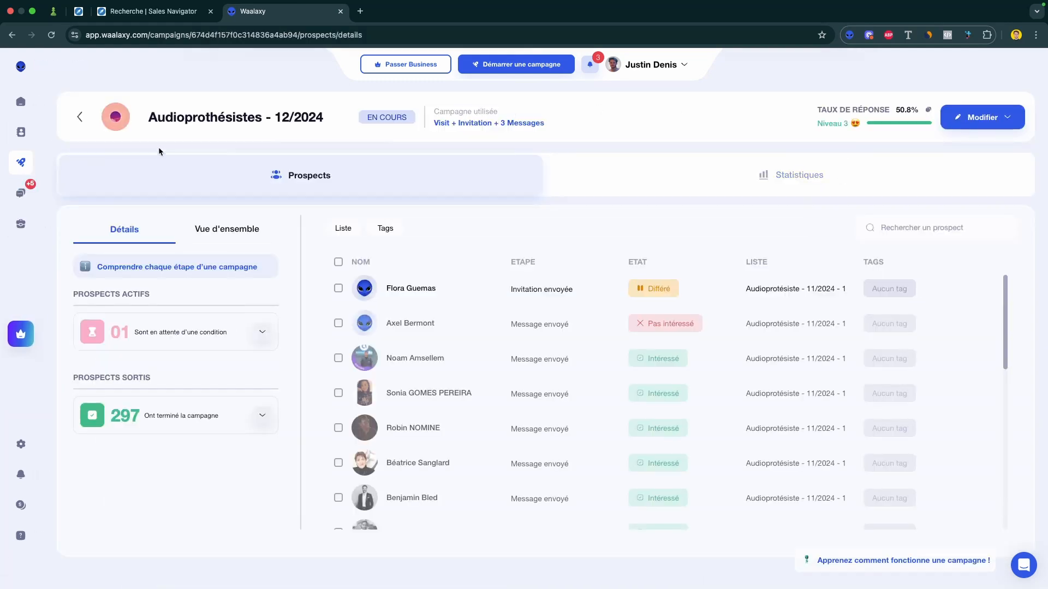
click(80, 116)
click(138, 270)
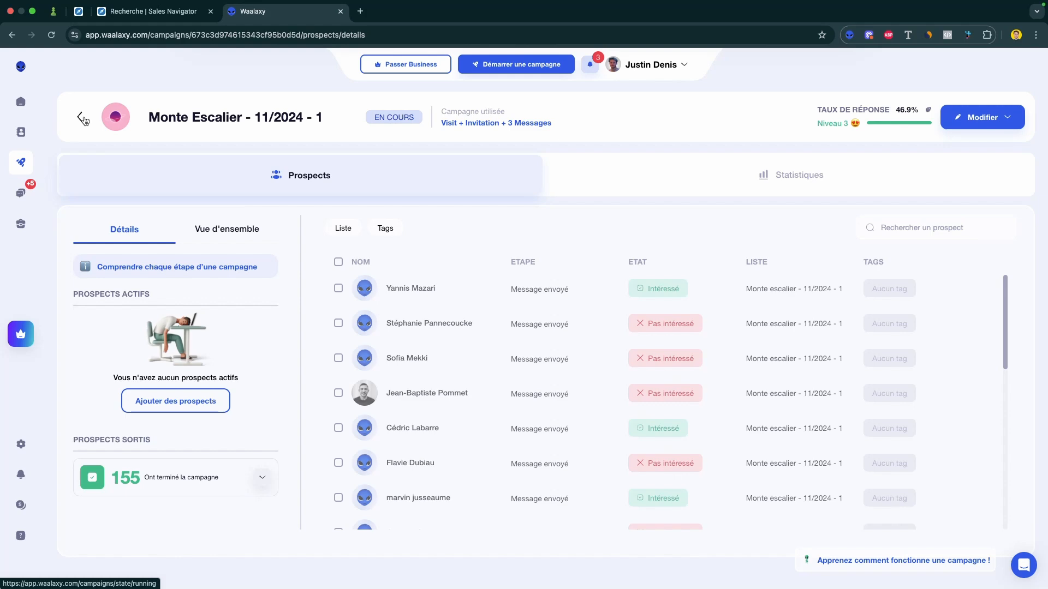
click(83, 119)
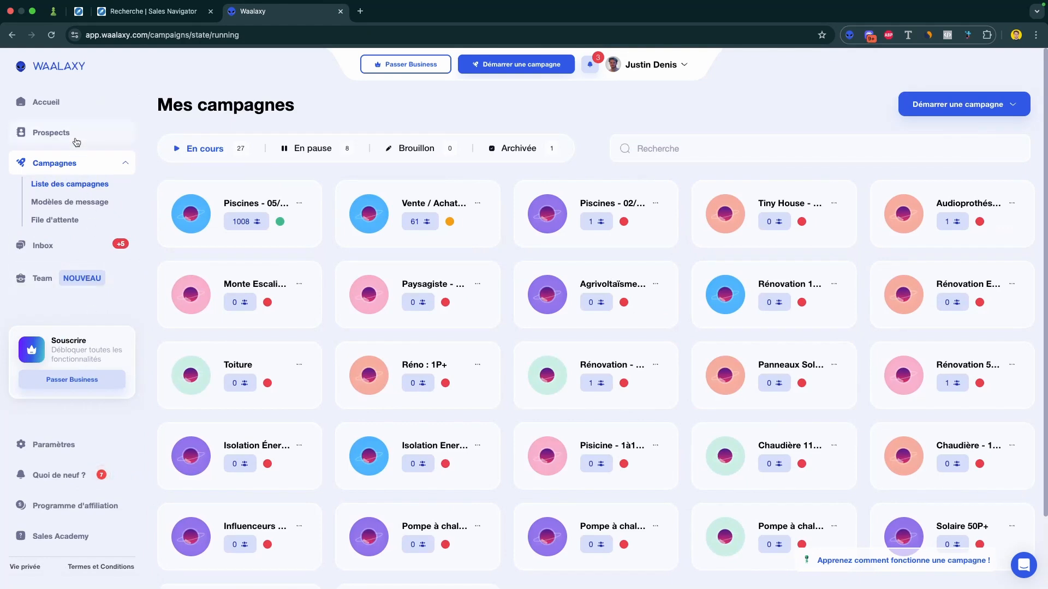
Step: Start a new campaign from the recently used "Visit + Invitation + 3 Messages" template
click(933, 108)
mouse_move(938, 254)
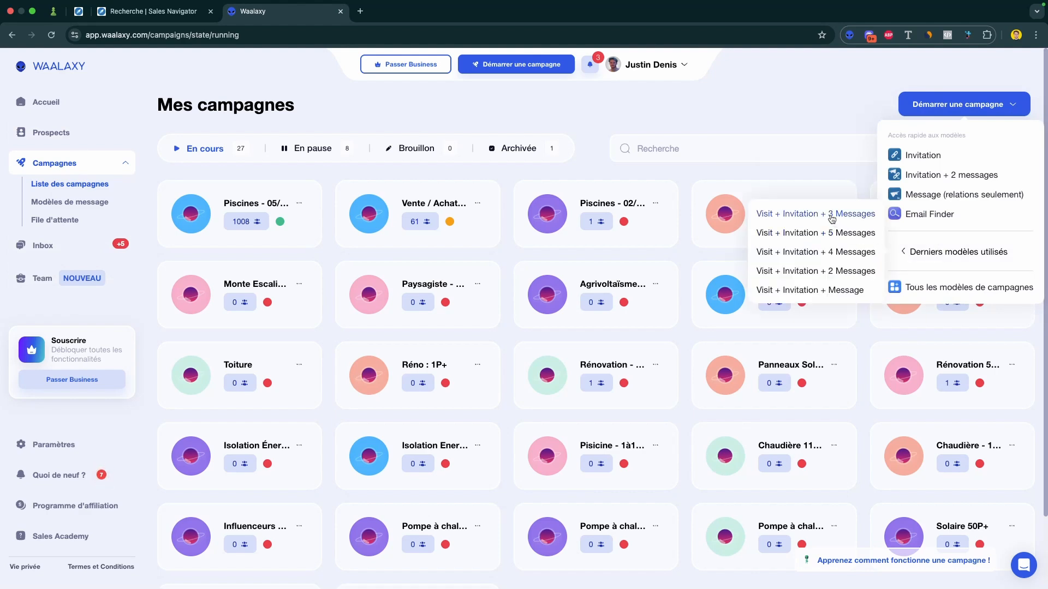
click(831, 216)
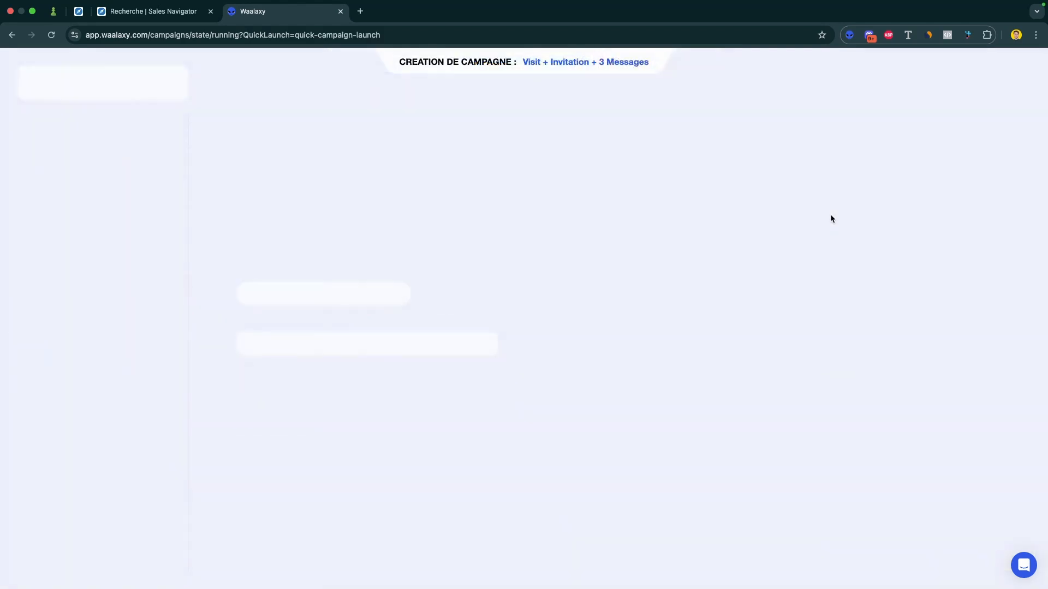
Step: Name the campaign "Paysagiste - 06/2025" and continue to adding prospects
click(367, 342)
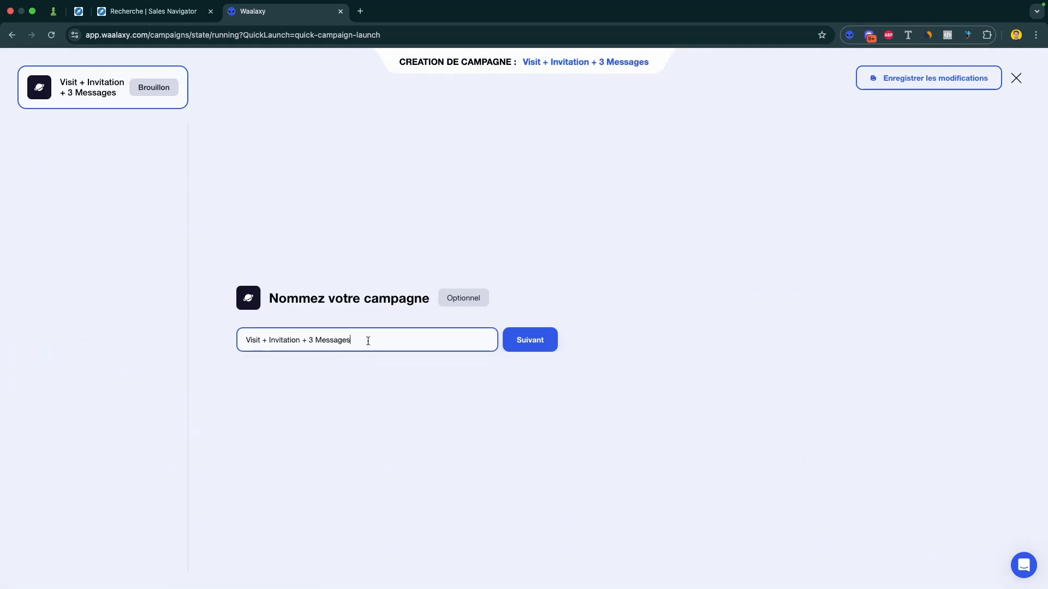
triple_click(368, 341)
text(Paysagis)
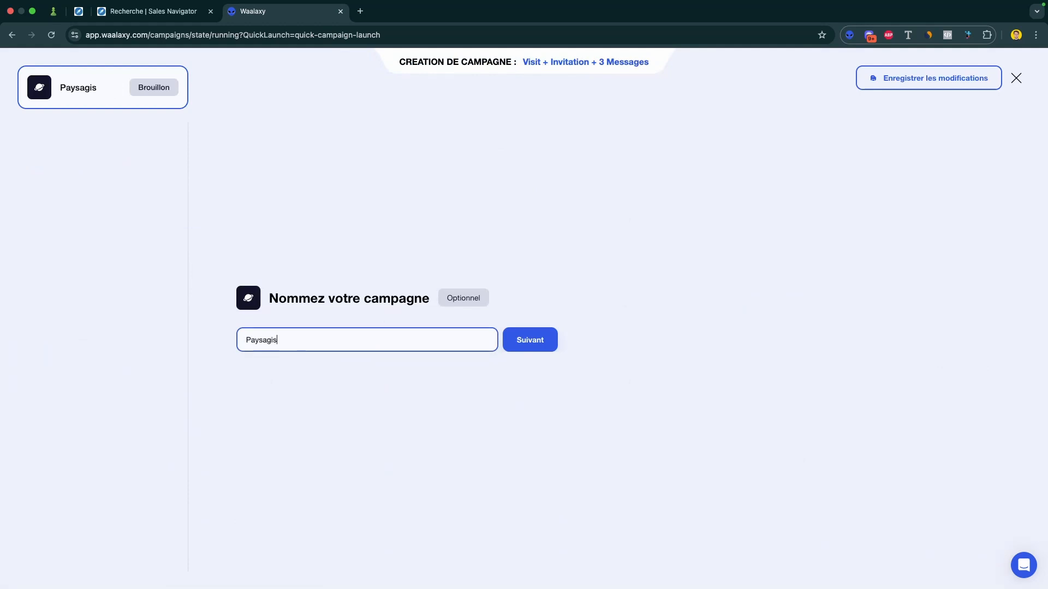
text(te - 06/2025)
click(537, 349)
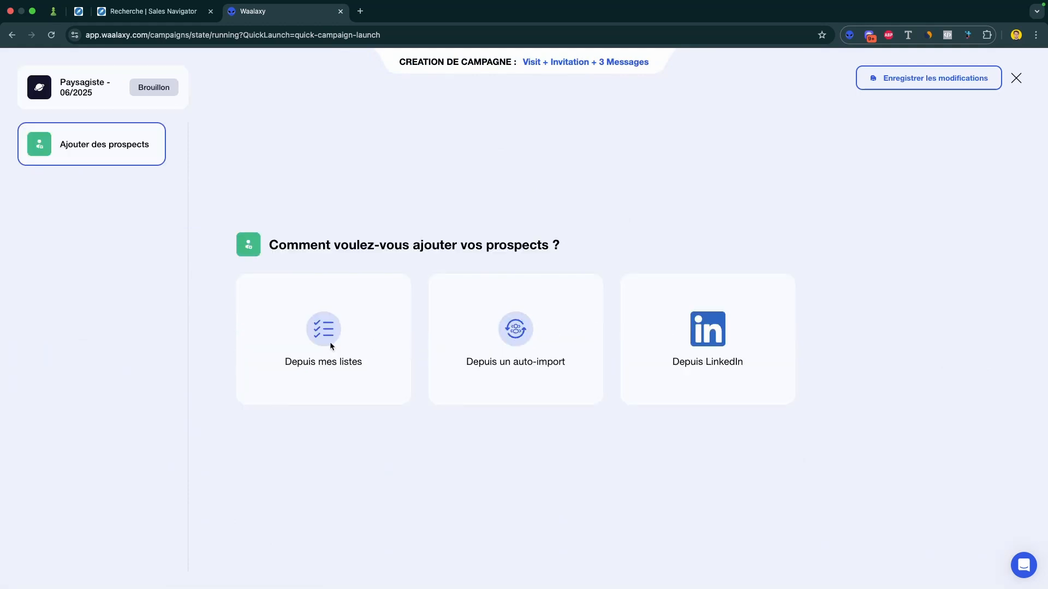
Step: Choose to add prospects from existing lists and select the "Paysagiste - 06/2025" list as the source
click(330, 344)
click(391, 315)
click(379, 392)
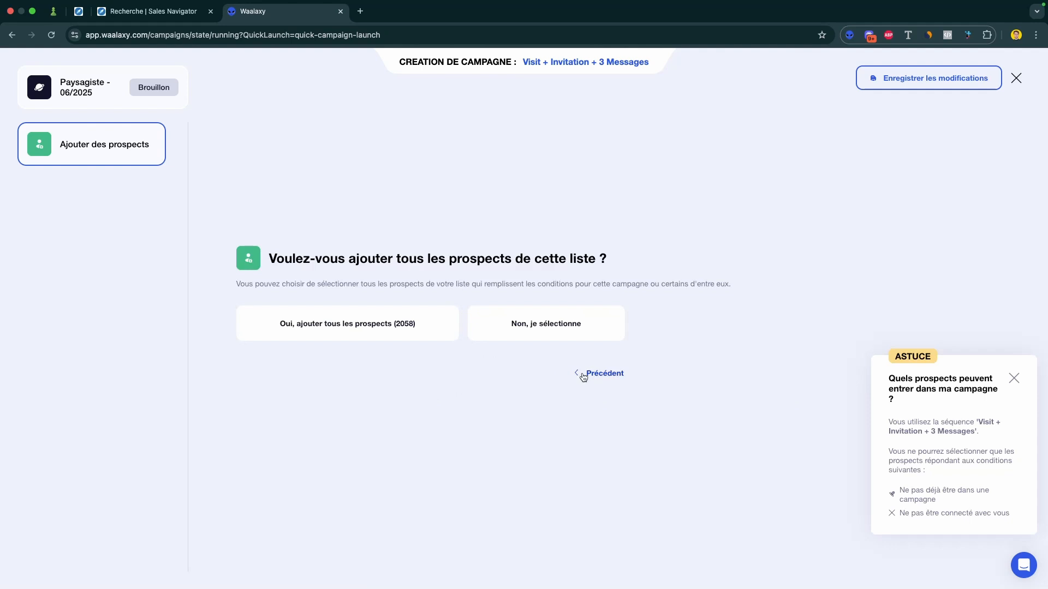
Step: Add all prospects from the selected list, accept the LinkedIn profile visit and keep a 1-day delay after it
click(424, 329)
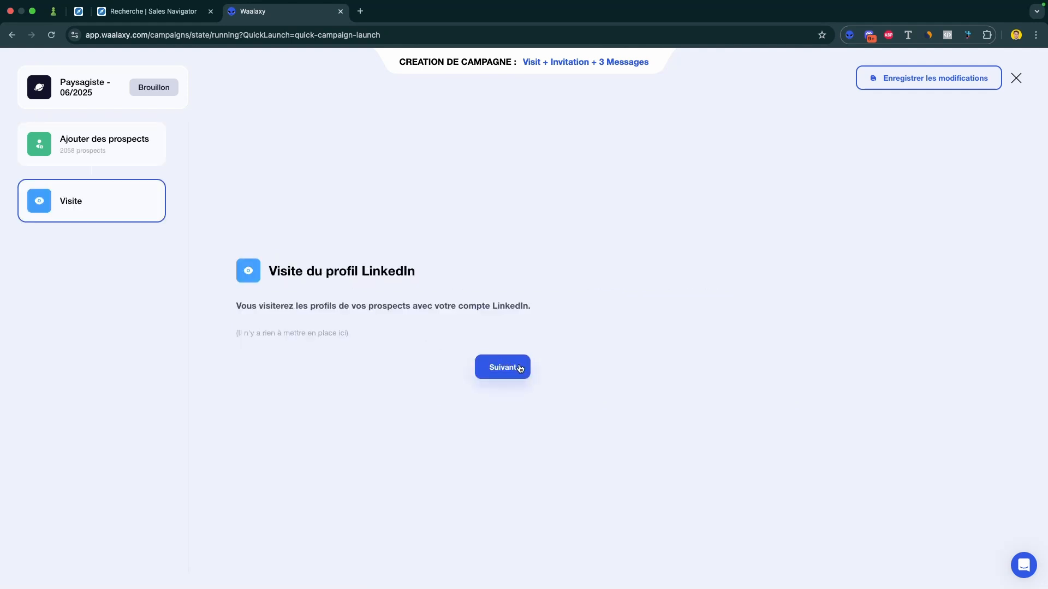
click(506, 373)
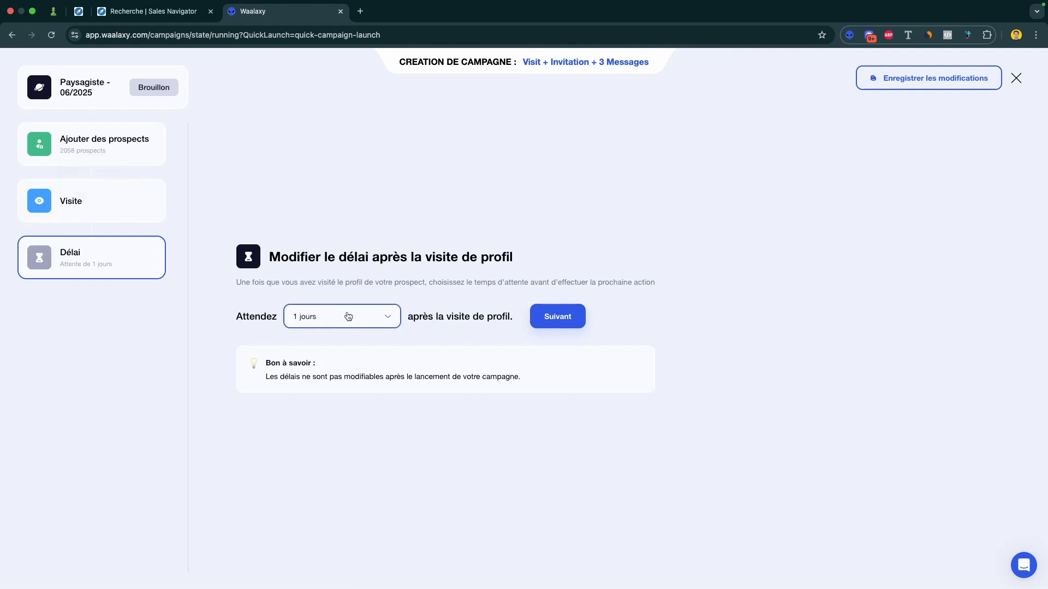
click(547, 323)
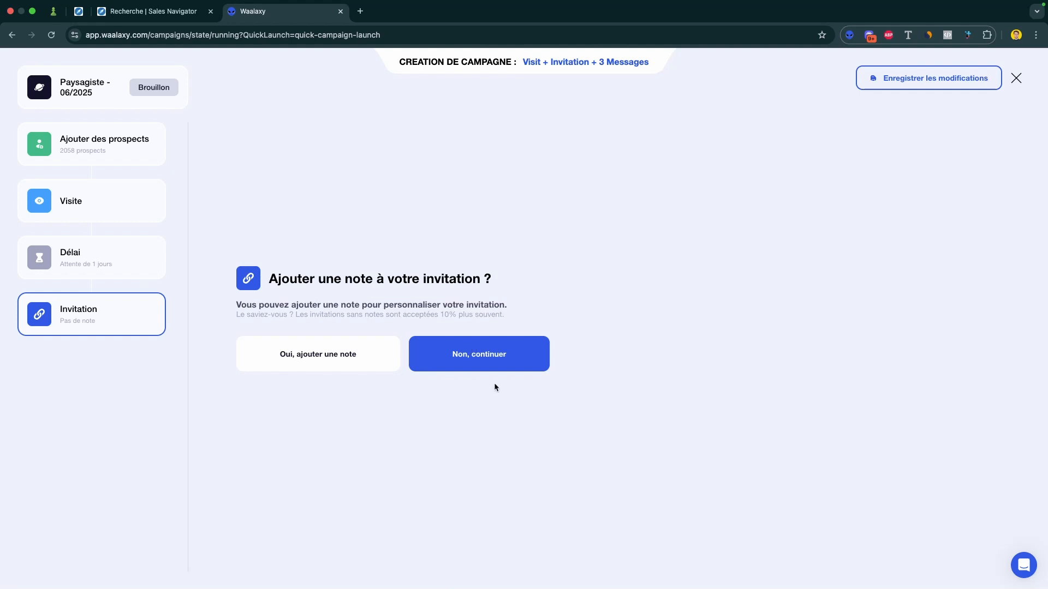
Step: Continue without an invitation note and set the delay after invitation acceptance to 1 day
click(511, 361)
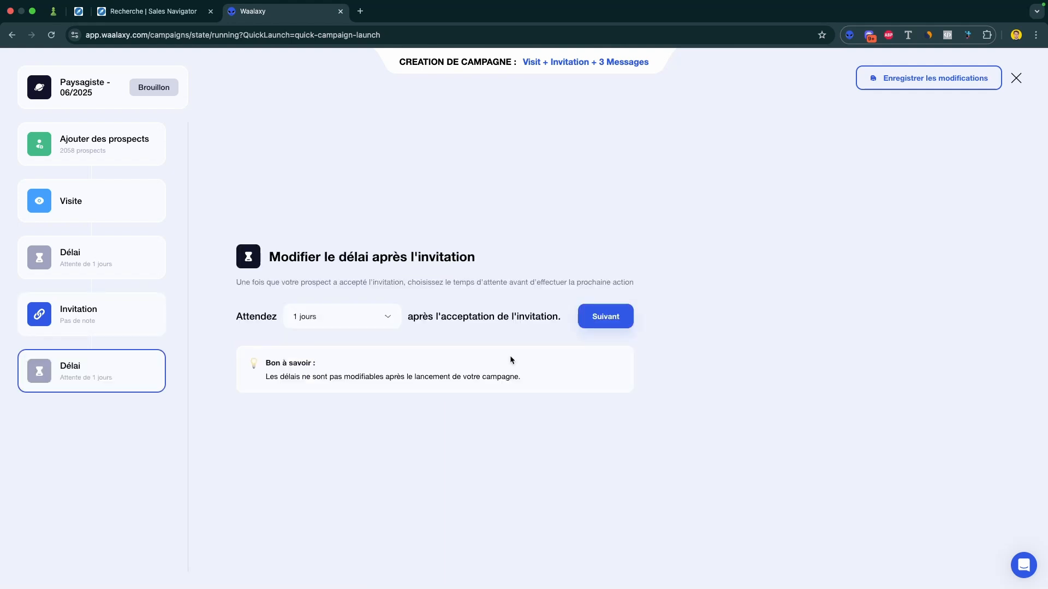
click(374, 316)
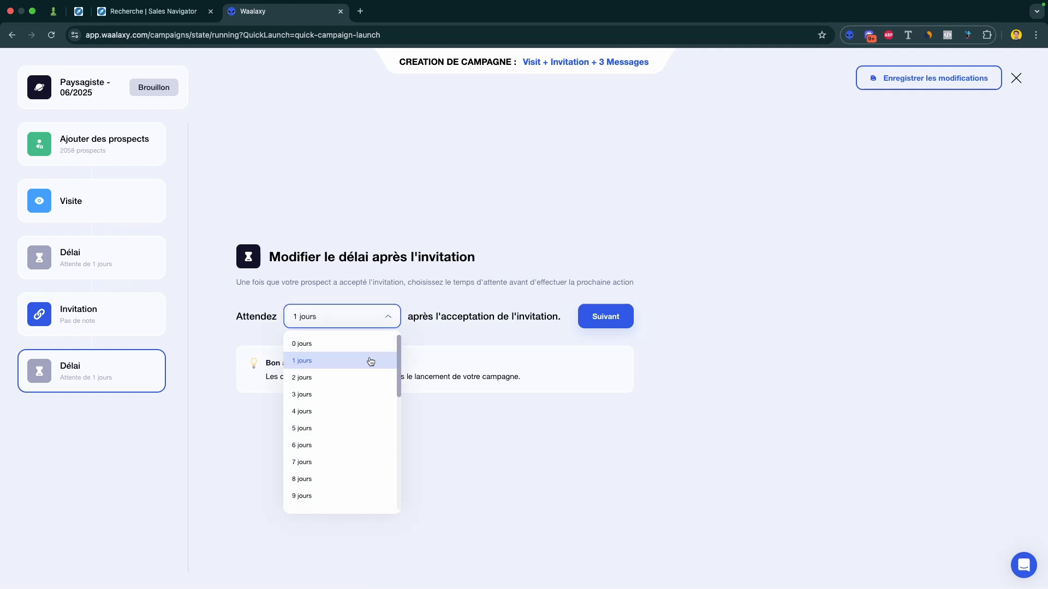
click(372, 361)
click(610, 319)
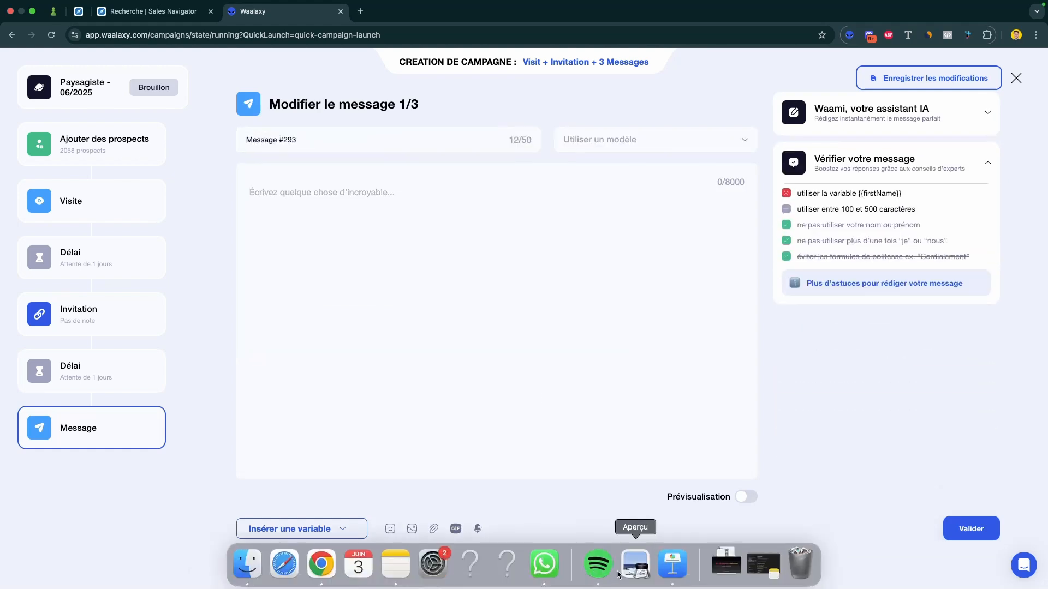
Step: Switch to Keynote, copy the first message text from slide 9 and paste it into Waalaxy's message 1/3
click(673, 565)
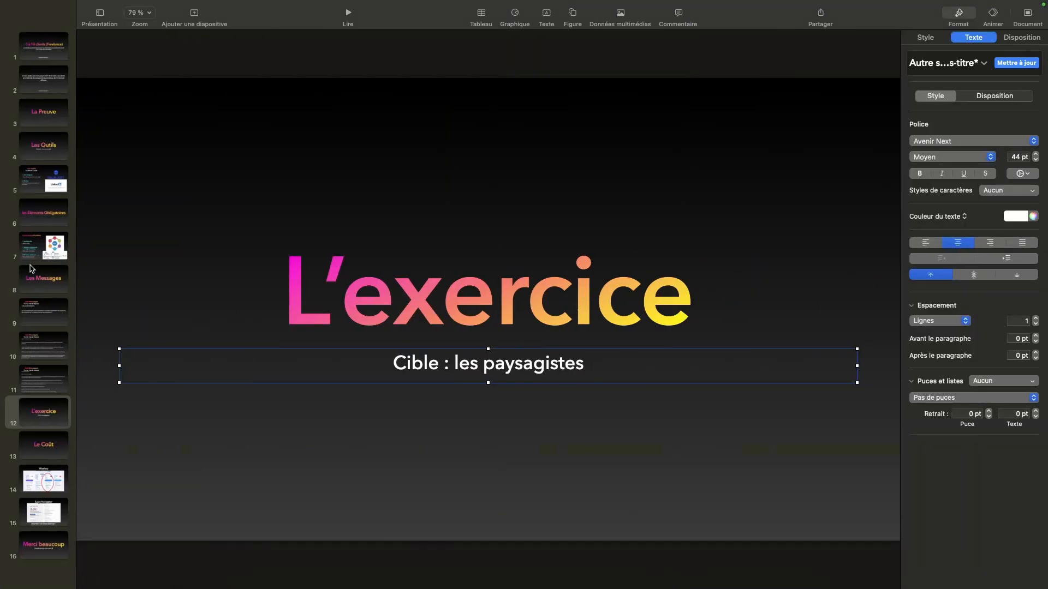
click(39, 315)
click(397, 297)
double_click(397, 295)
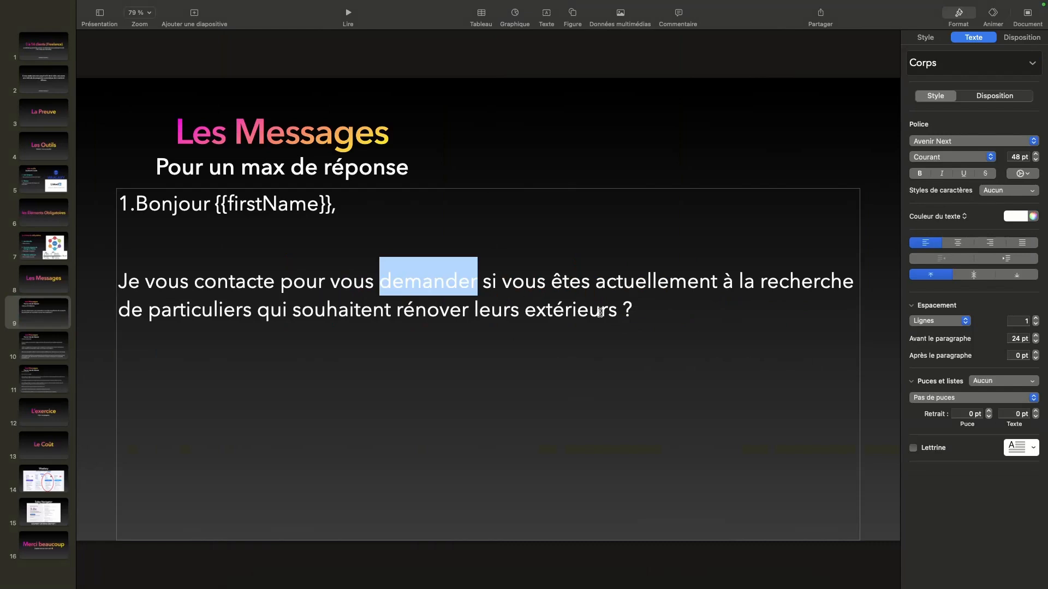
drag(609, 310, 136, 206)
key(super+c)
key(ctrl+Left)
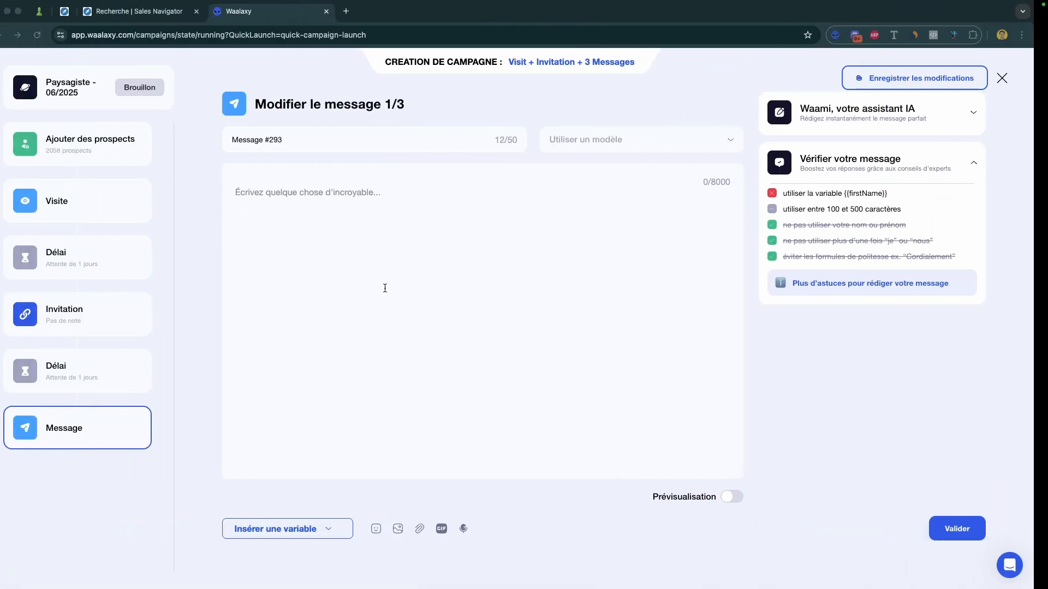
key(super+v)
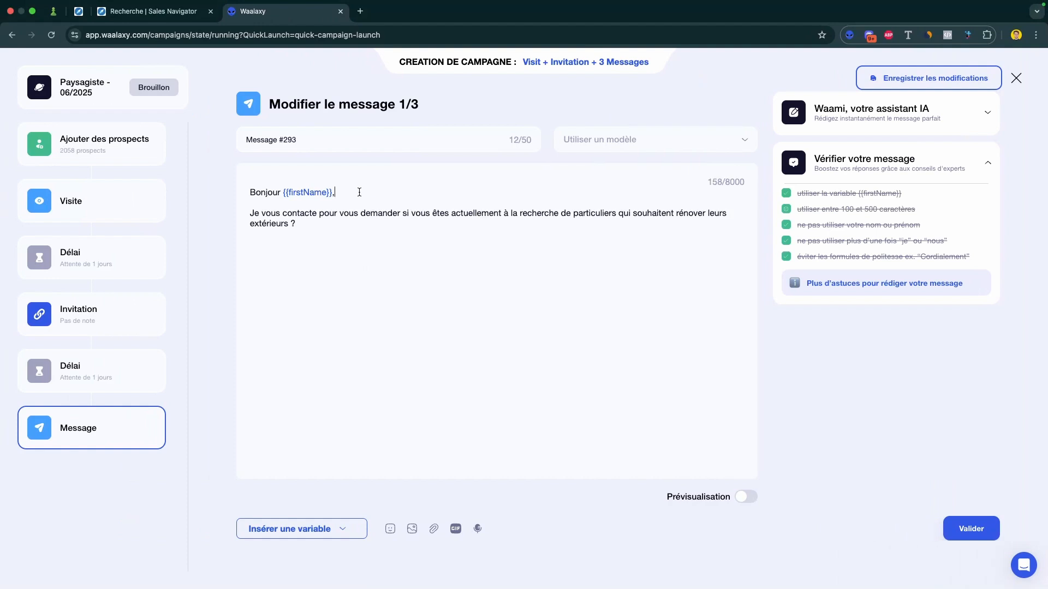
Step: Check the {{firstName}} variable and the message advice checklist, and validate message 1/3
drag(359, 192, 284, 192)
click(349, 214)
drag(351, 191, 282, 192)
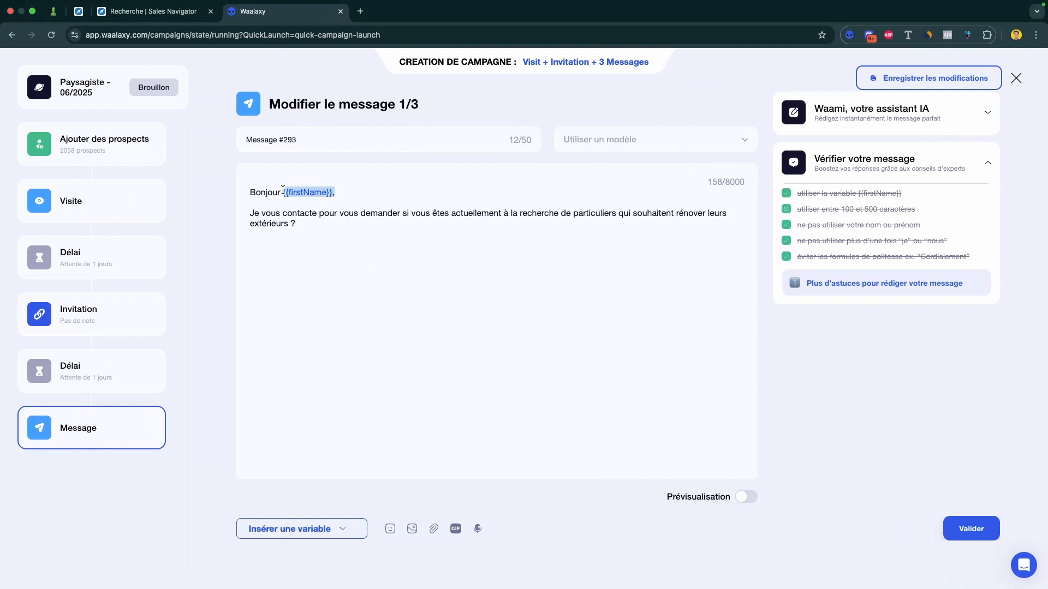
click(355, 191)
click(298, 192)
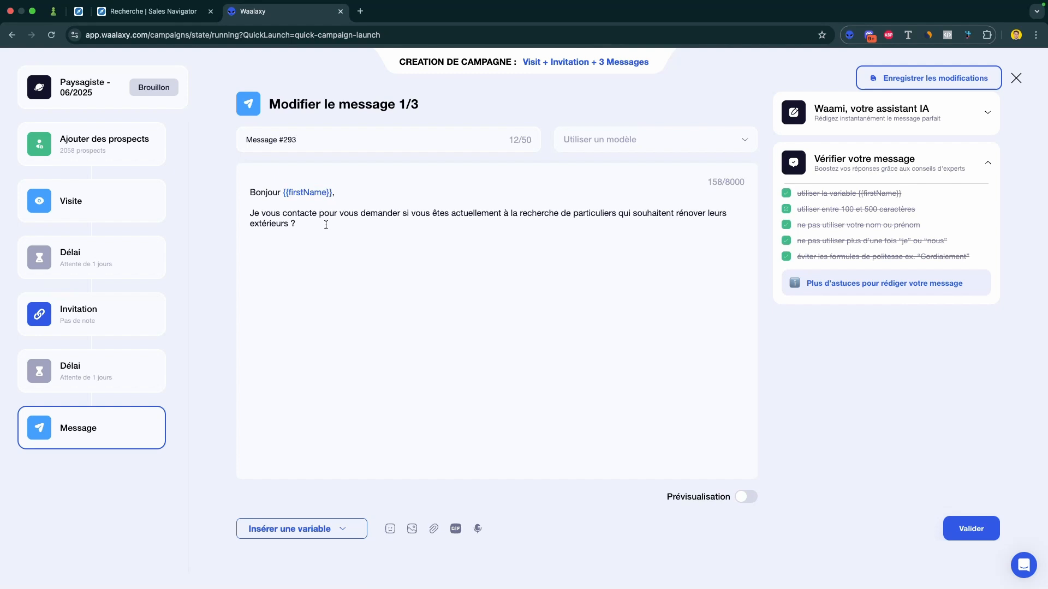
drag(979, 261, 789, 196)
click(961, 534)
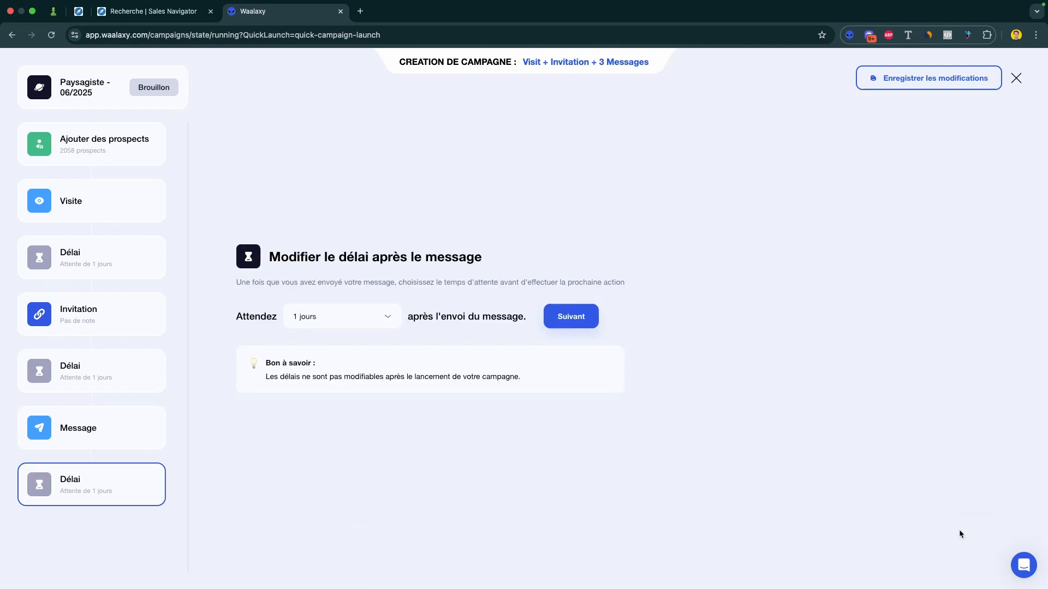
Step: Set the delay after the first message to 3 days and continue to the second message
click(375, 322)
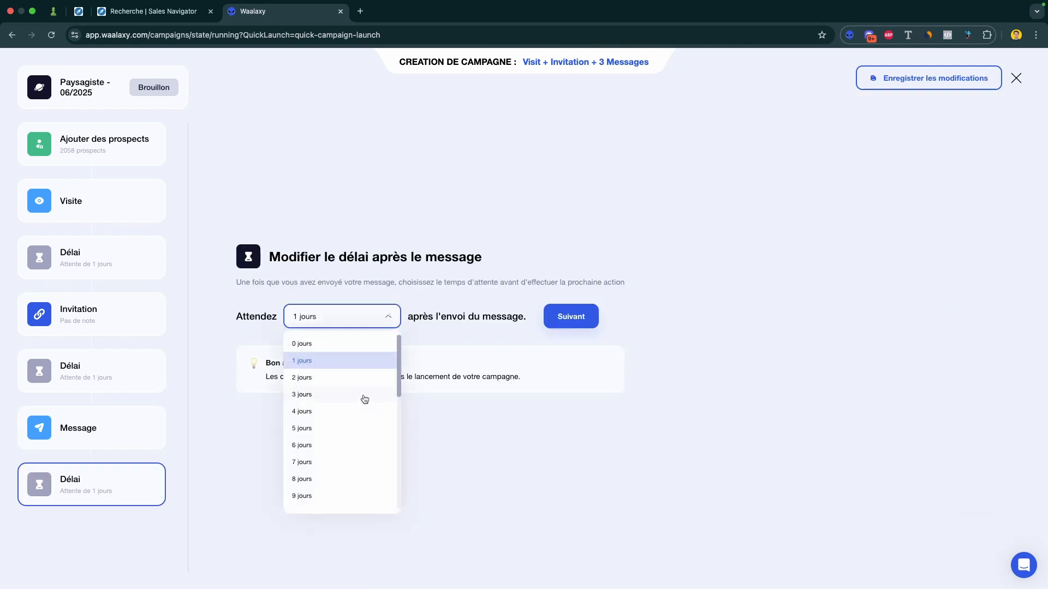
click(364, 398)
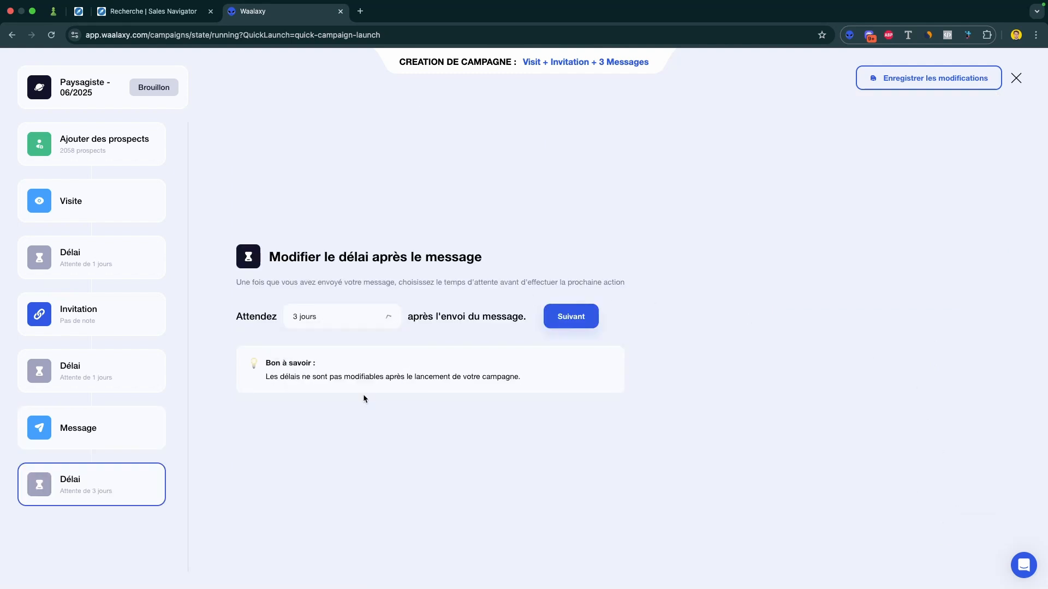
click(579, 320)
Step: Copy the second message text from slide 10 in Keynote and paste it into Waalaxy's message 2/3
key(ctrl+Right)
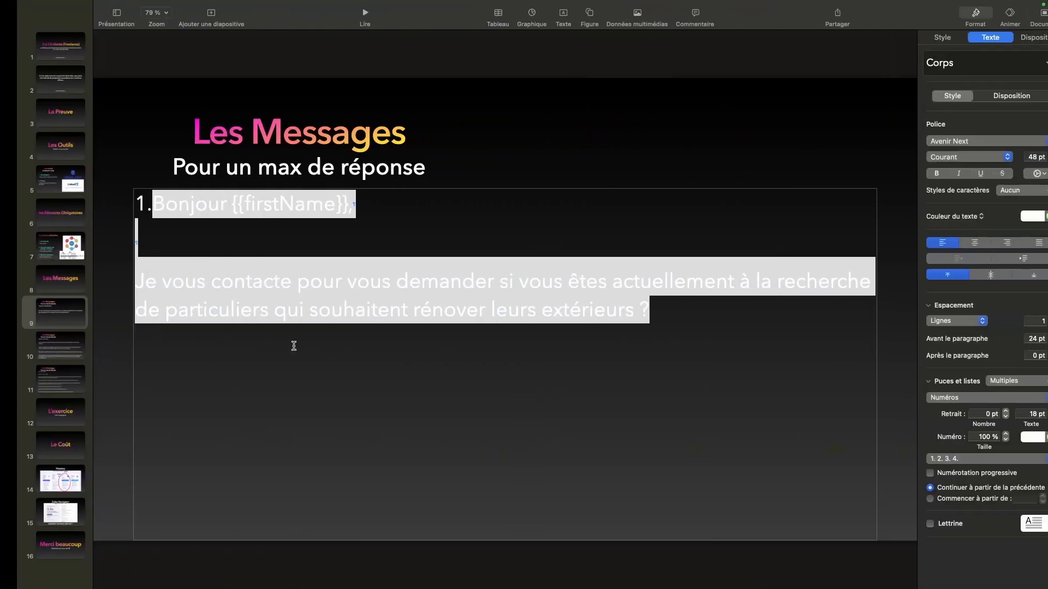
click(49, 352)
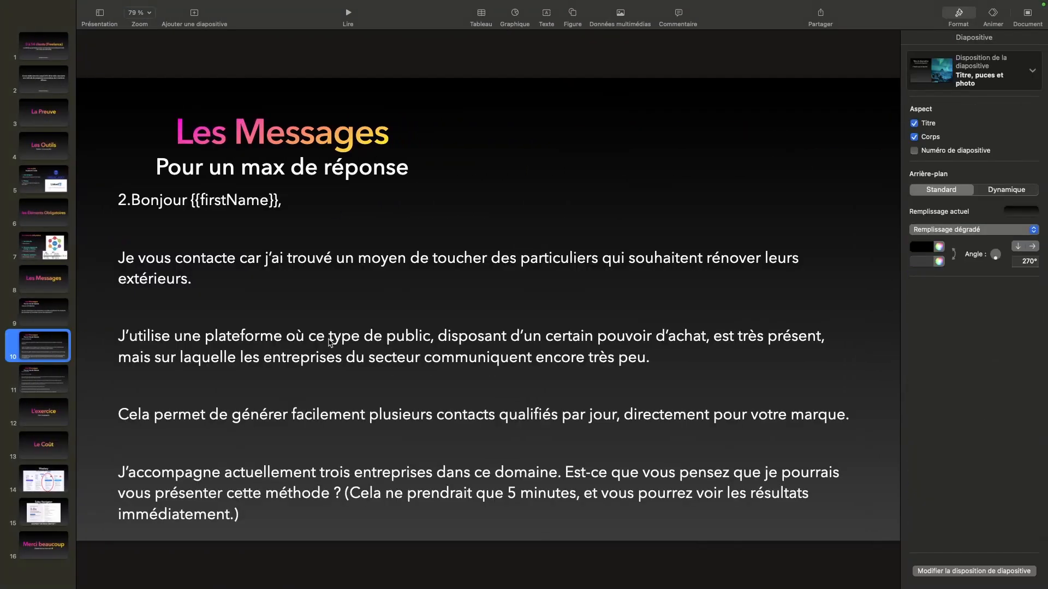
click(357, 390)
double_click(344, 466)
drag(341, 510, 129, 206)
key(super+c)
key(ctrl+Left)
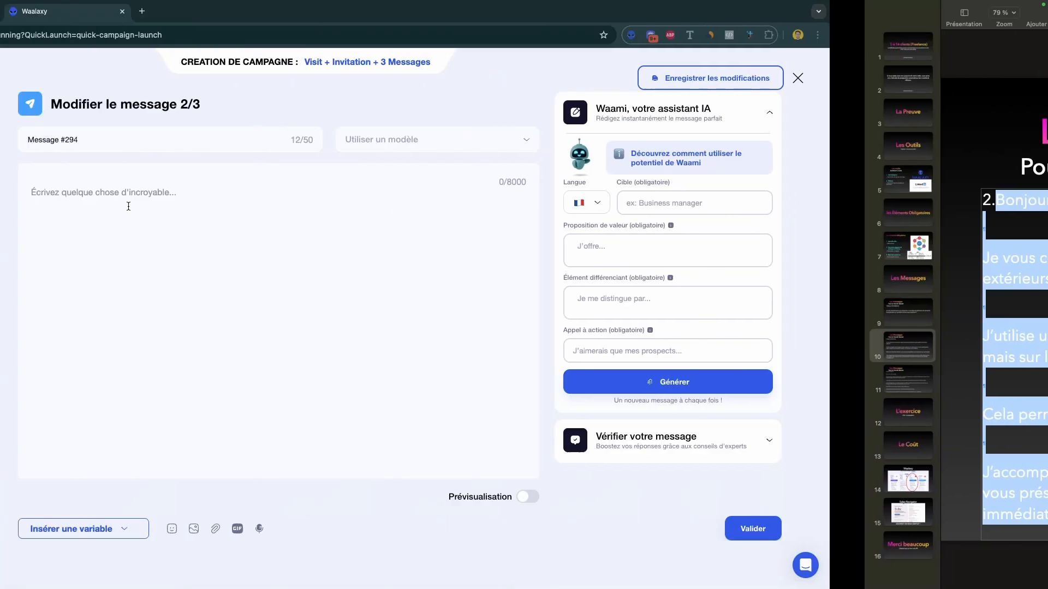
click(439, 226)
key(super+v)
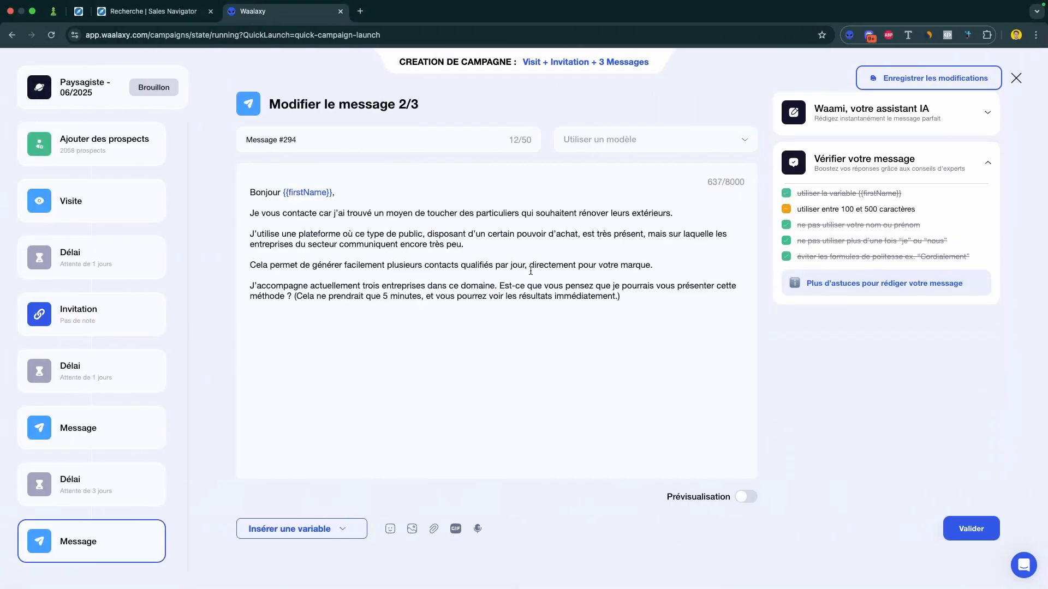
Step: Check the recommended character range, validate message 2/3 and keep the 3-day delay after it
drag(915, 210, 825, 209)
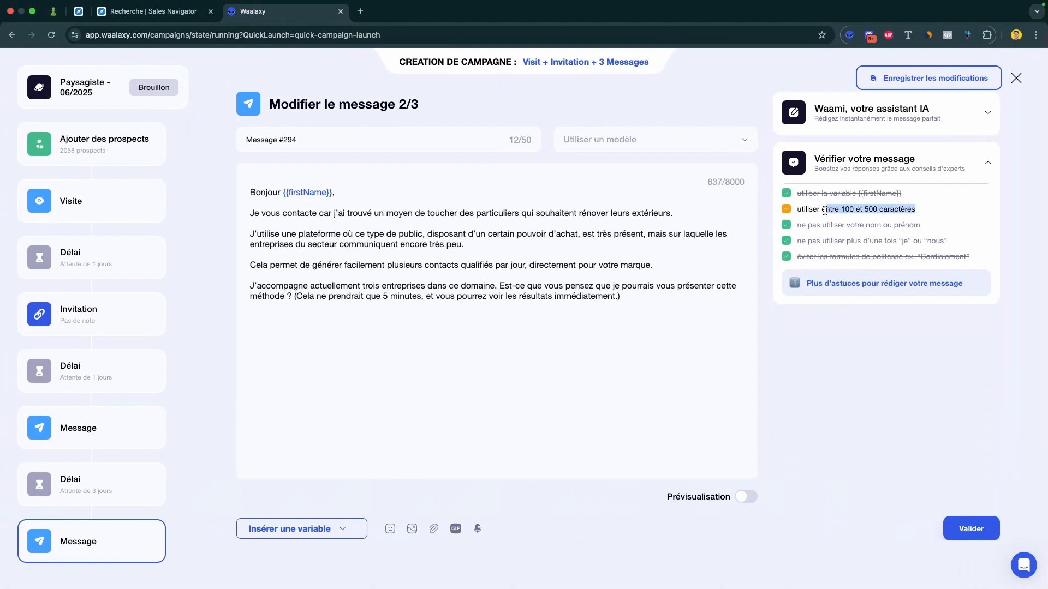
click(839, 387)
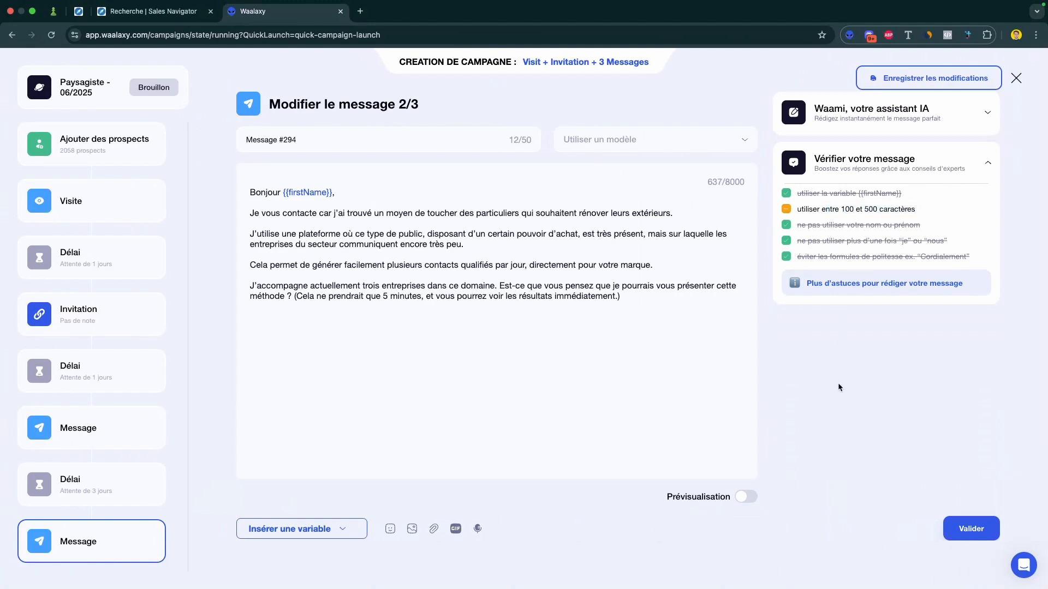
click(971, 529)
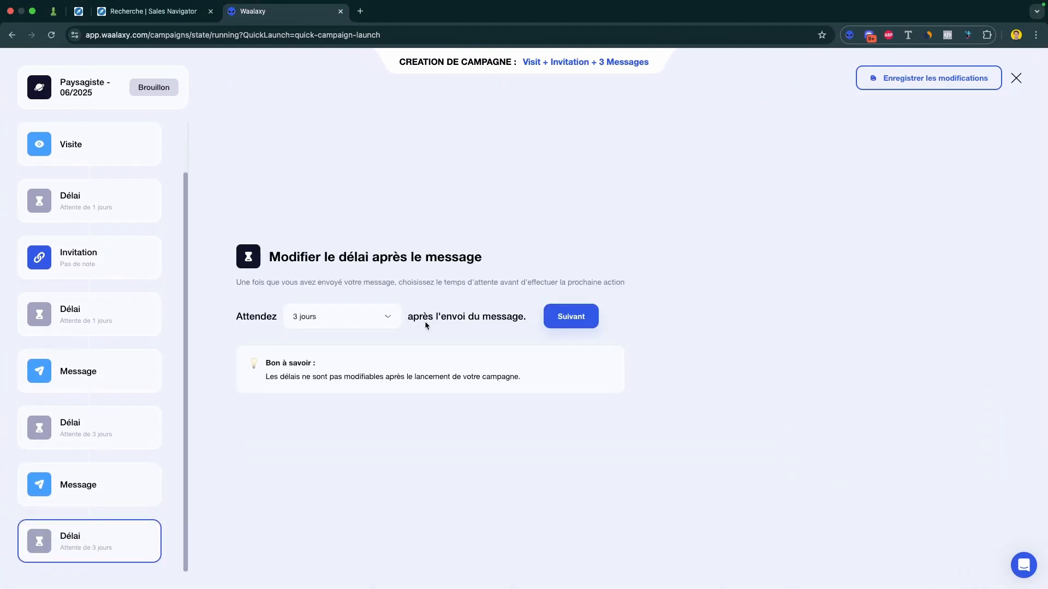
click(585, 323)
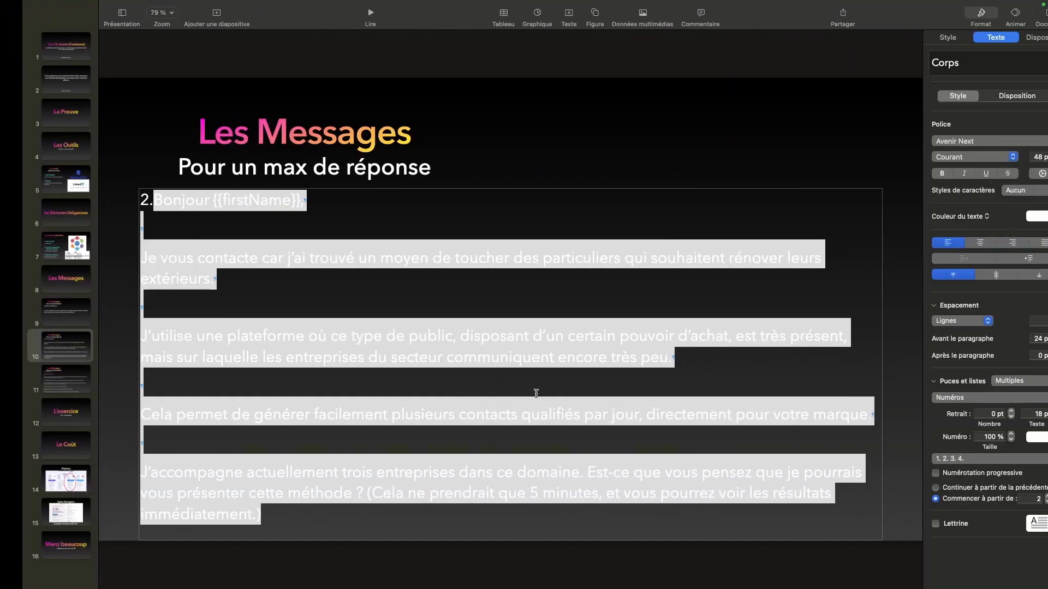
Step: Copy the third message text from slide 11 in Keynote, paste it into Waalaxy's message 3/3 and validate it
click(80, 391)
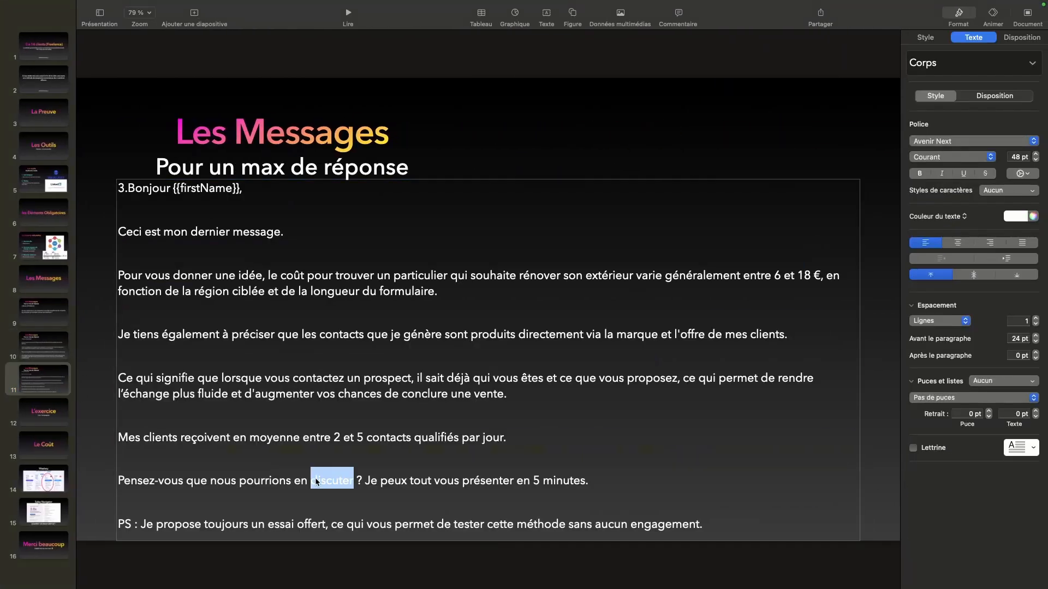
click(557, 515)
drag(734, 528, 120, 189)
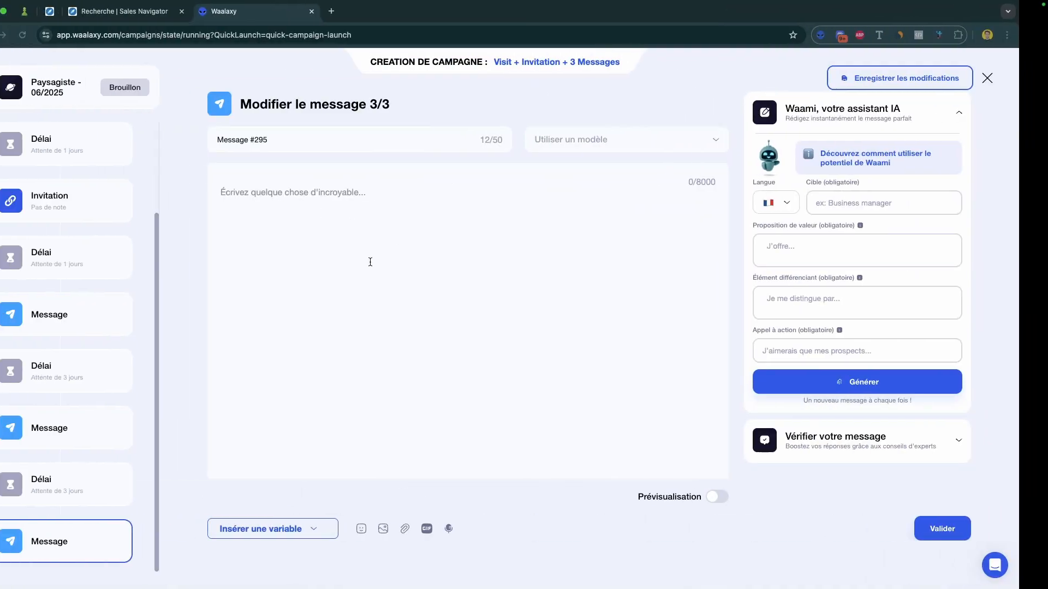
click(380, 262)
key(super+v)
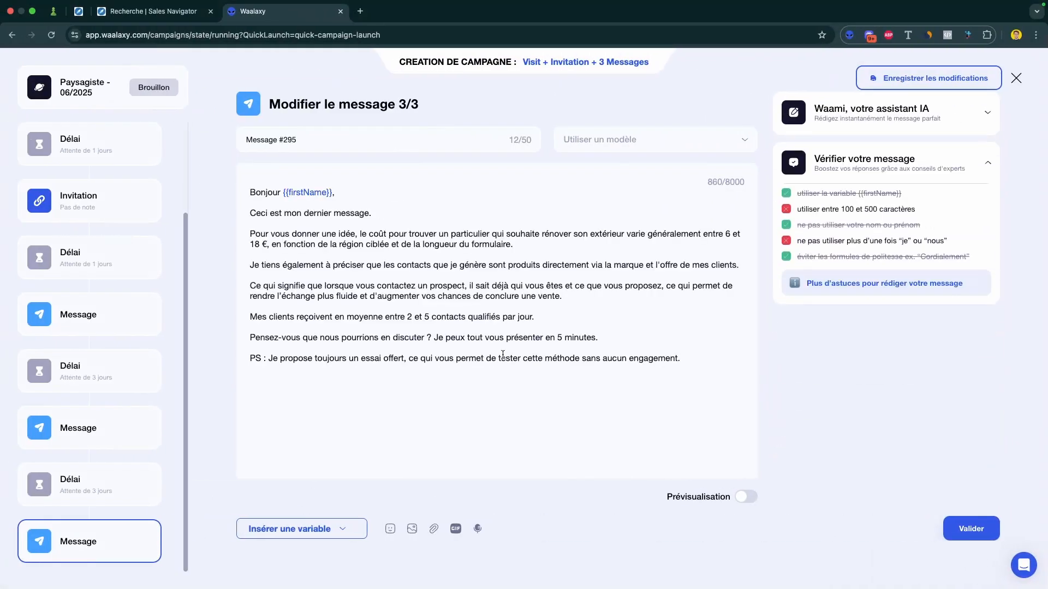
click(976, 529)
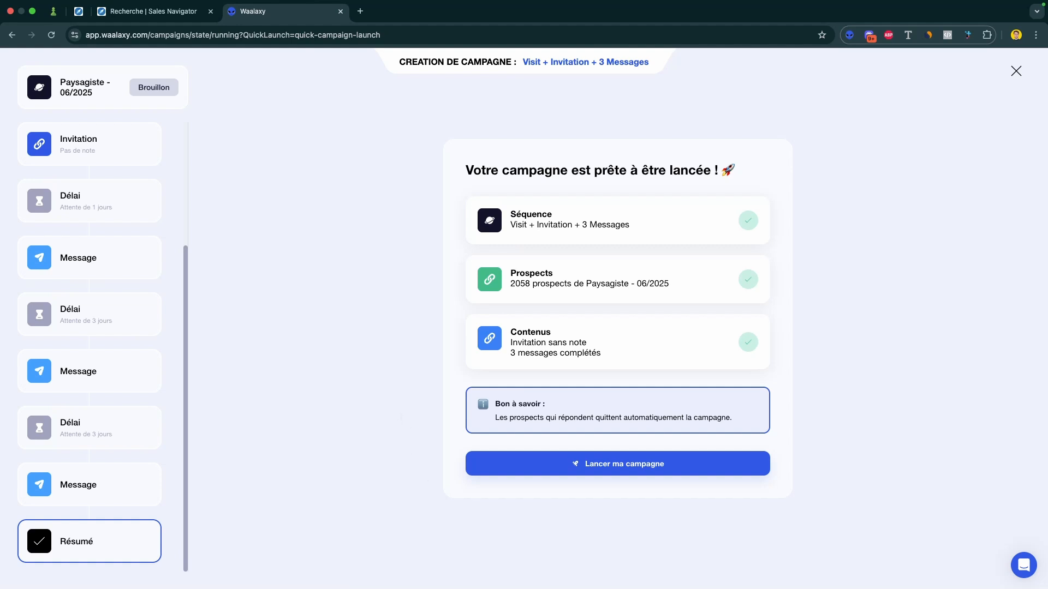
Step: Switch to Keynote and go from the "L'exercice" slide through "Le Coût" to the Waalaxy pricing slide
mouse_move(600, 585)
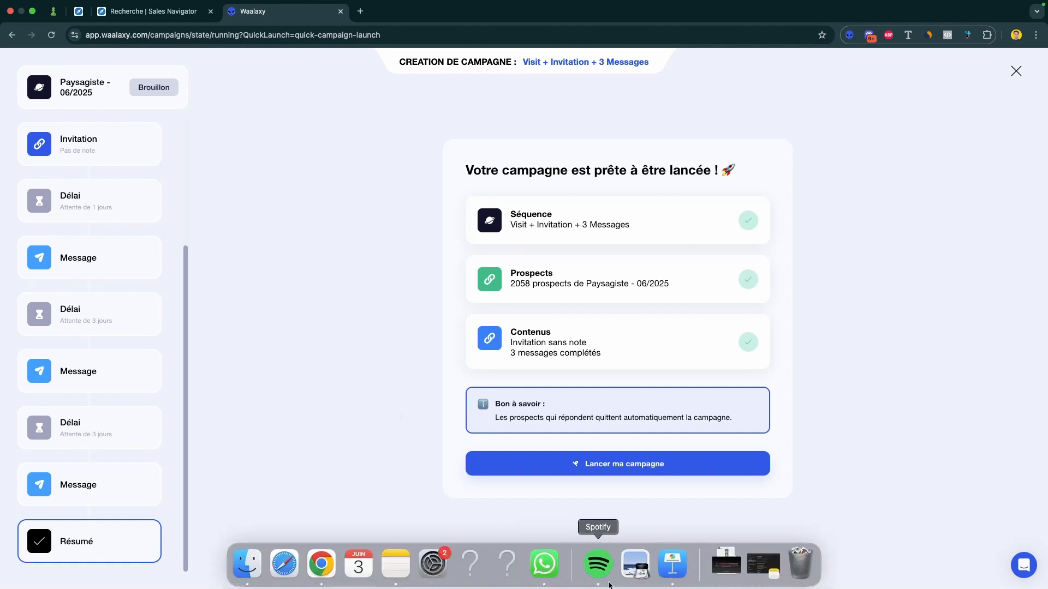
click(672, 572)
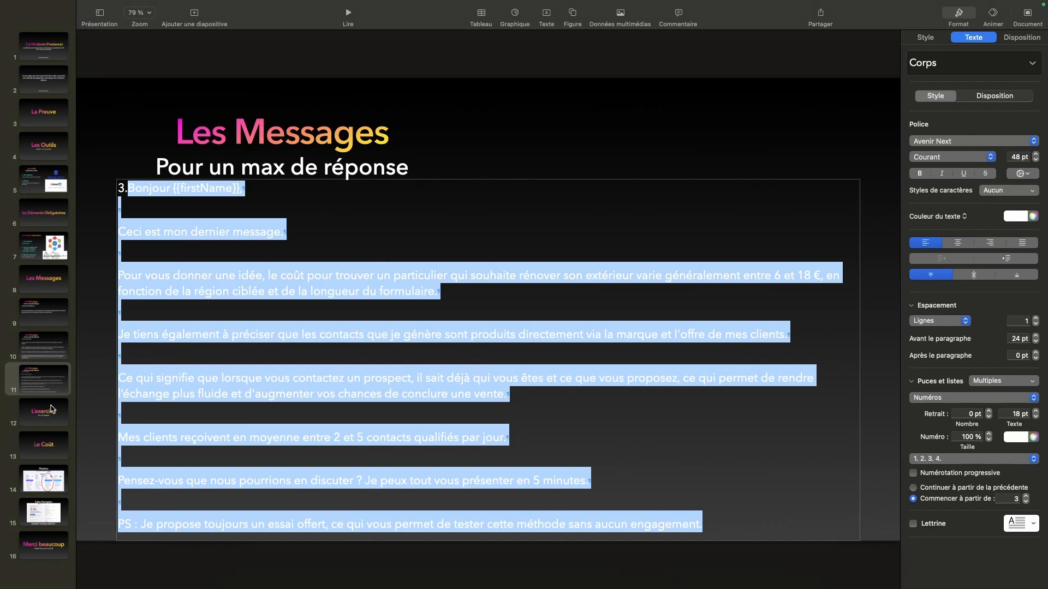
click(55, 414)
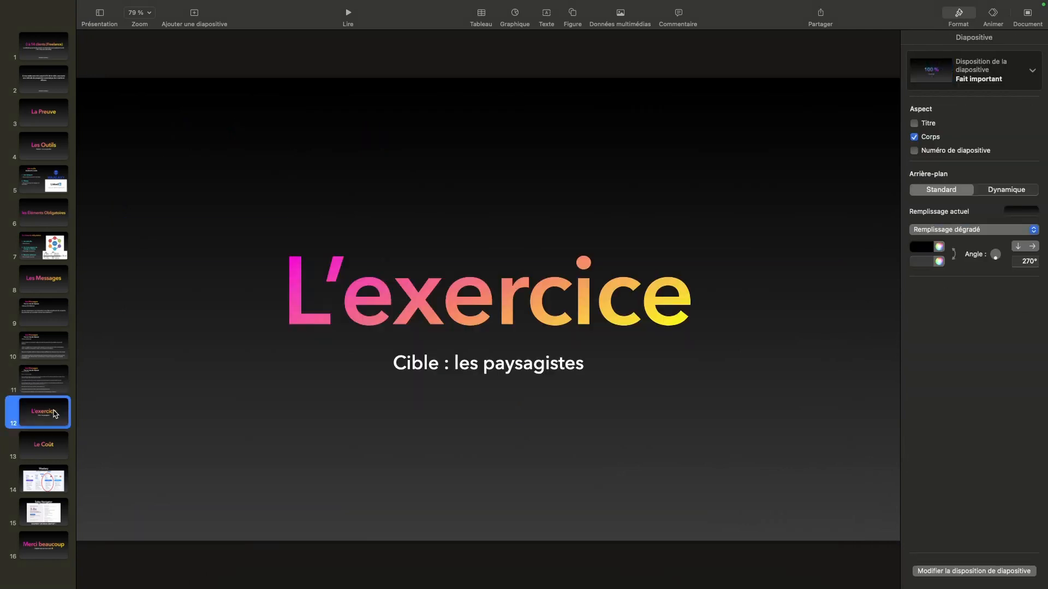
key(Down)
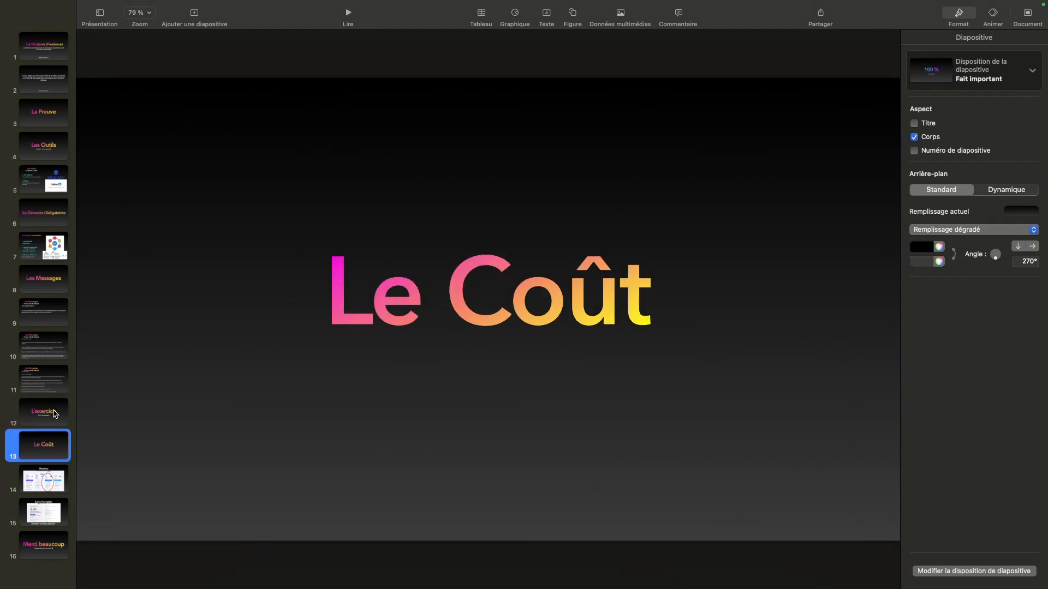
key(Down)
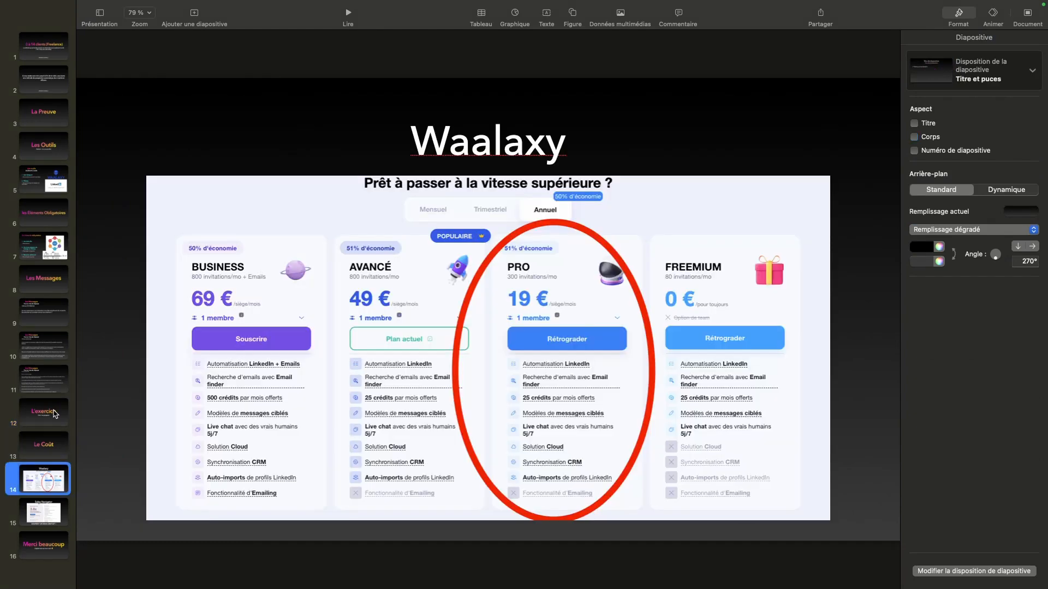